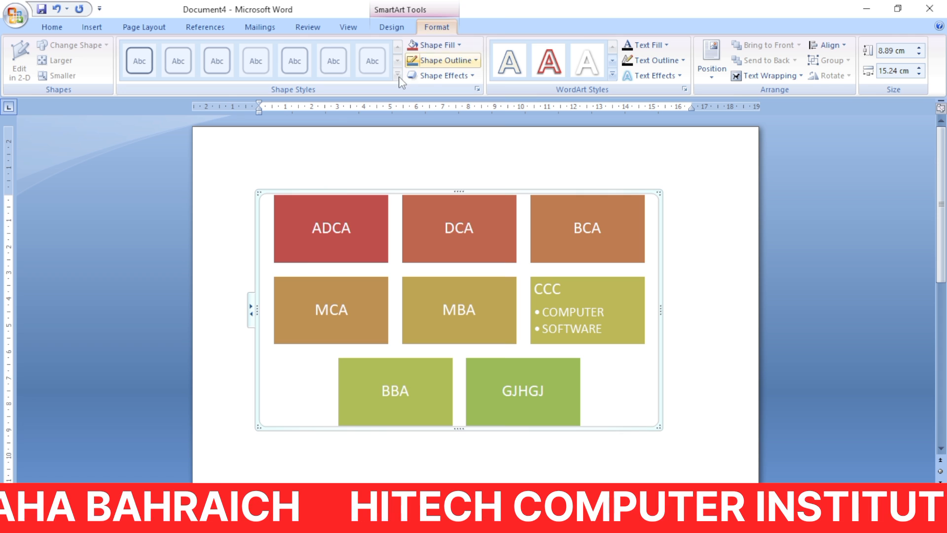
Change the ADCA box in the SmartArt graphic to a rectangle with both upper corners snipped.
{"action": "left_click", "coordinate": [362, 239]}
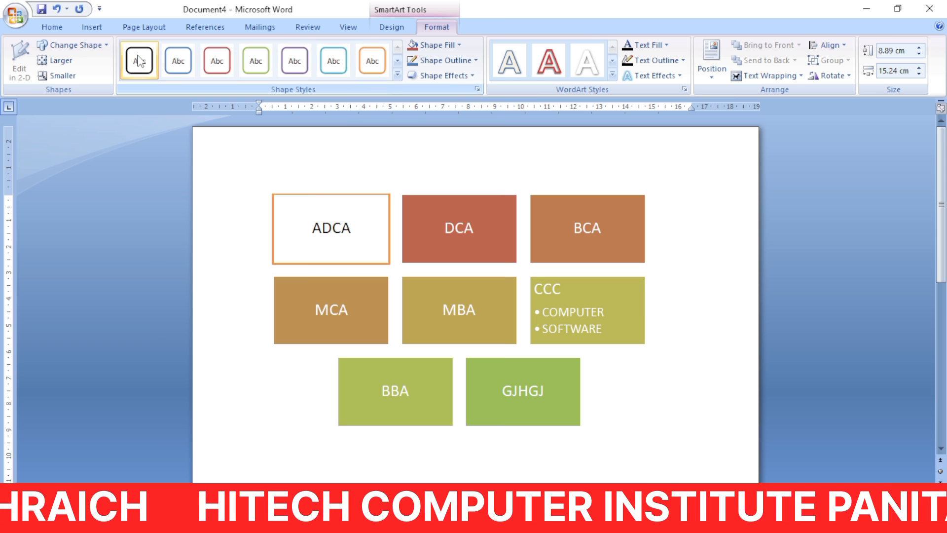
{"action": "left_click", "coordinate": [104, 46]}
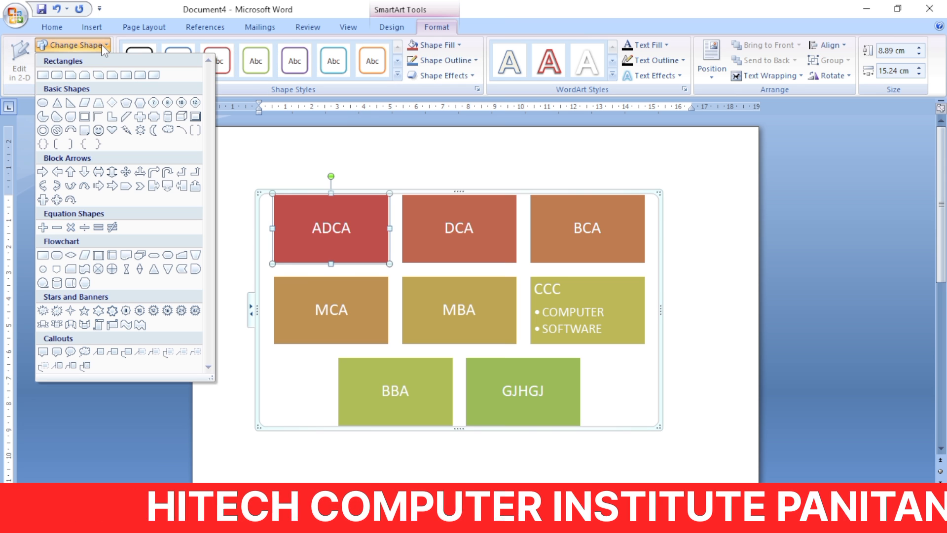
{"action": "left_click", "coordinate": [84, 76]}
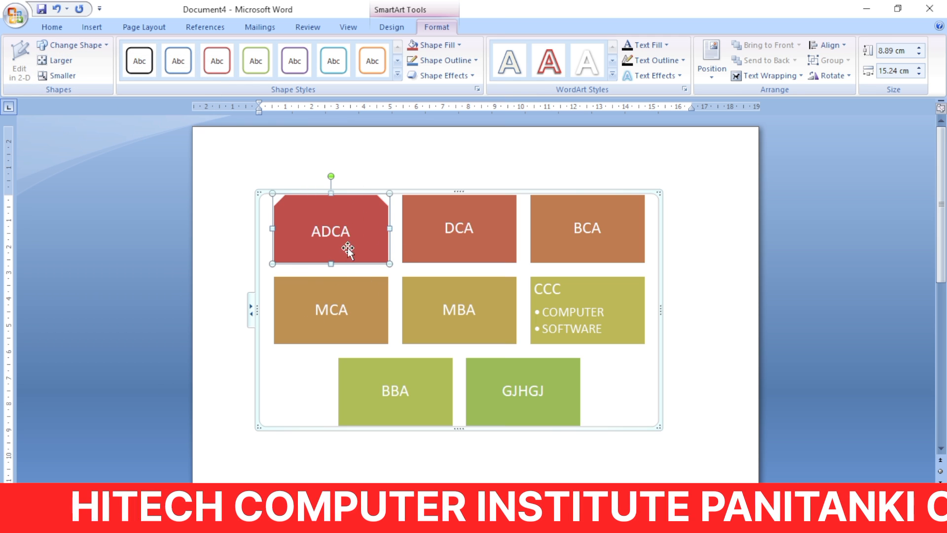
Enlarge the ADCA shape by nine size increments within the SmartArt graphic.
{"action": "left_click", "coordinate": [61, 60]}
{"action": "left_click", "coordinate": [60, 60]}
{"action": "left_click", "coordinate": [60, 61]}
{"action": "left_click", "coordinate": [60, 60]}
{"action": "left_click", "coordinate": [60, 60]}
{"action": "left_click", "coordinate": [61, 60]}
{"action": "left_click", "coordinate": [60, 60]}
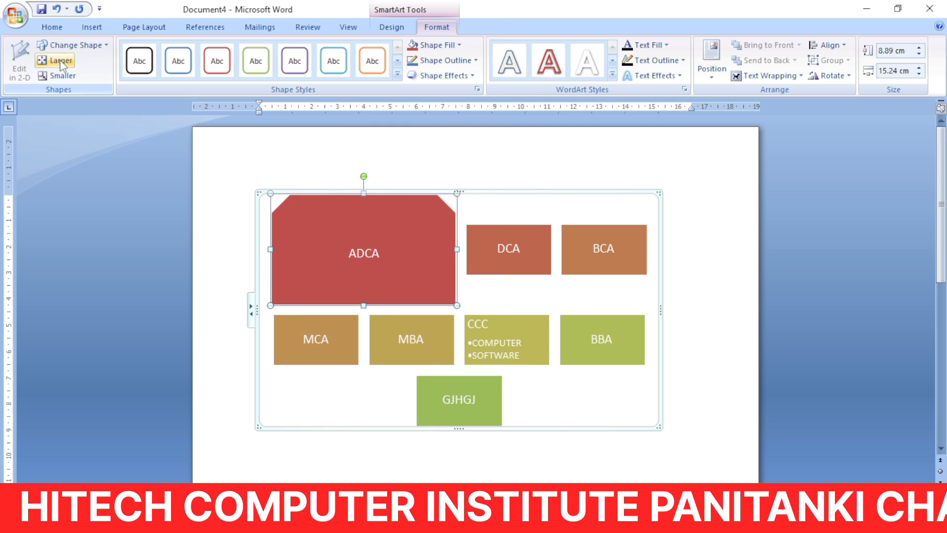
{"action": "left_click", "coordinate": [60, 60]}
{"action": "left_click", "coordinate": [60, 60]}
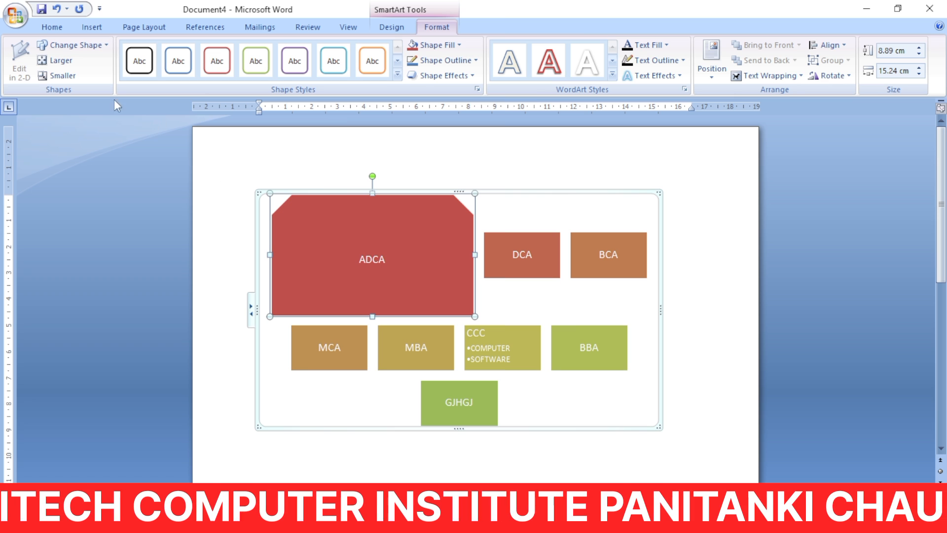
Shrink the ADCA shape step by step until it matches the other boxes in size.
{"action": "left_click", "coordinate": [69, 77]}
{"action": "left_click", "coordinate": [69, 77]}
{"action": "left_click", "coordinate": [69, 77]}
{"action": "left_click", "coordinate": [69, 77]}
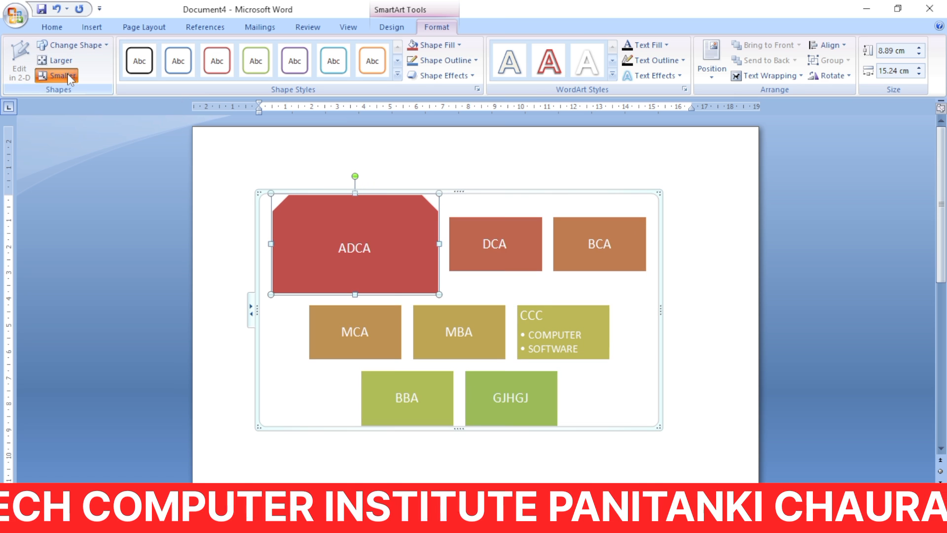
{"action": "left_click", "coordinate": [69, 77]}
{"action": "left_click", "coordinate": [69, 78]}
{"action": "left_click", "coordinate": [69, 78]}
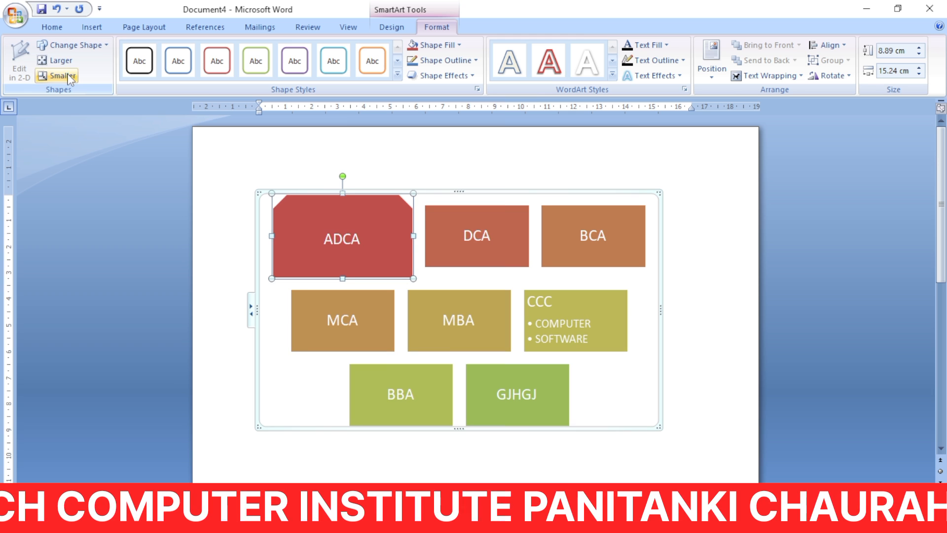
{"action": "left_click", "coordinate": [69, 78]}
{"action": "left_click", "coordinate": [69, 78]}
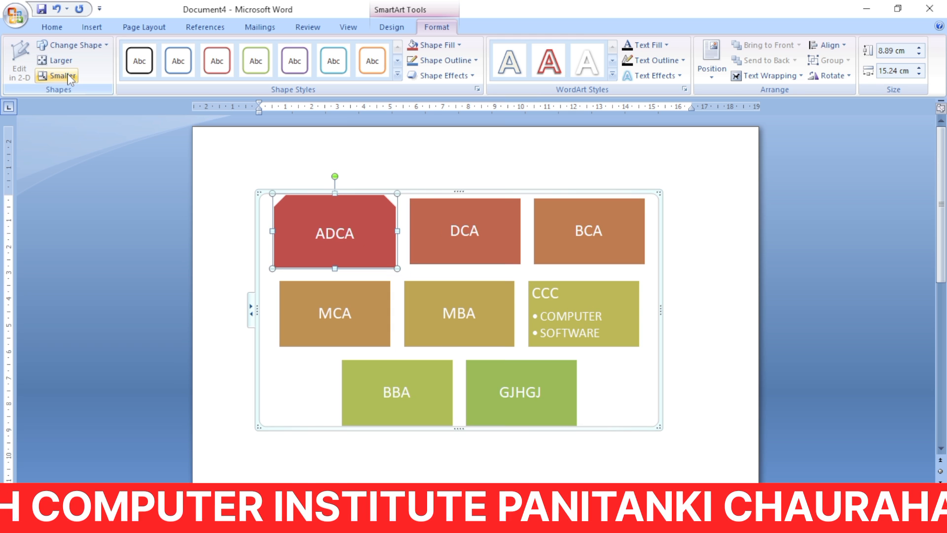
{"action": "left_click", "coordinate": [69, 77]}
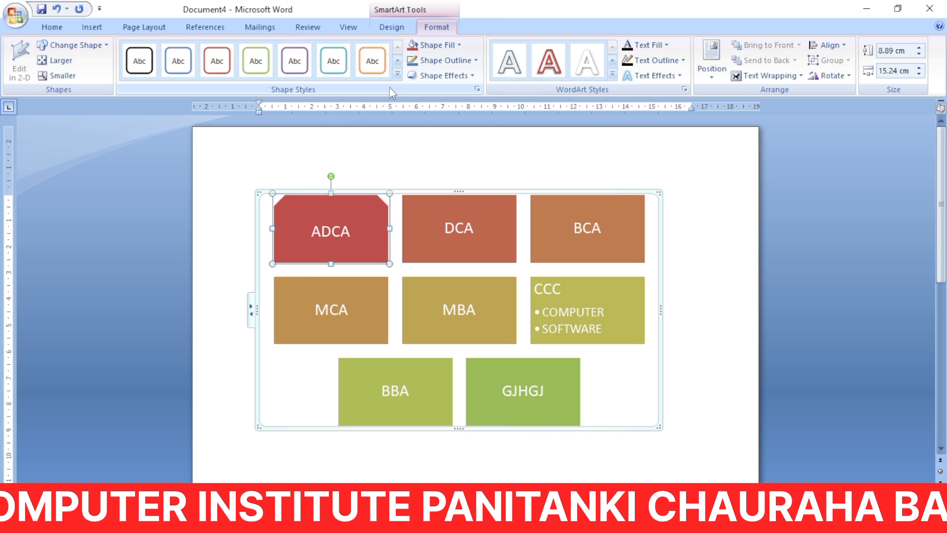
Try the solid purple preset style on the ADCA shape, and settle on the glossy orange preset.
{"action": "left_click", "coordinate": [398, 74]}
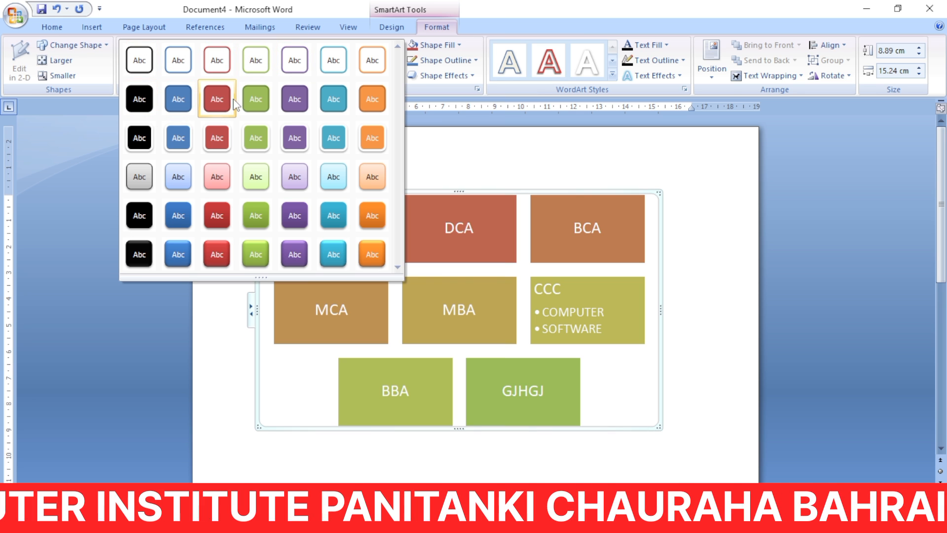
{"action": "left_click", "coordinate": [295, 101]}
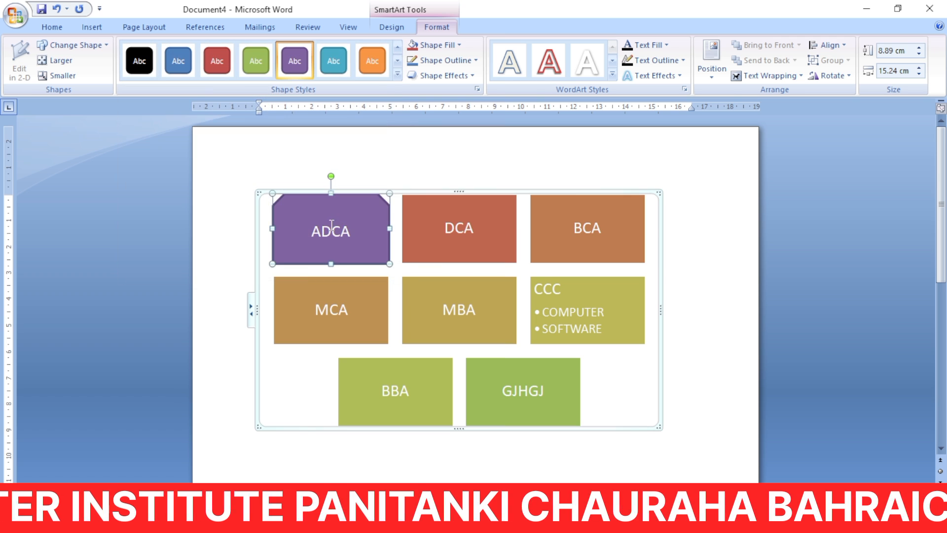
{"action": "left_click", "coordinate": [398, 75]}
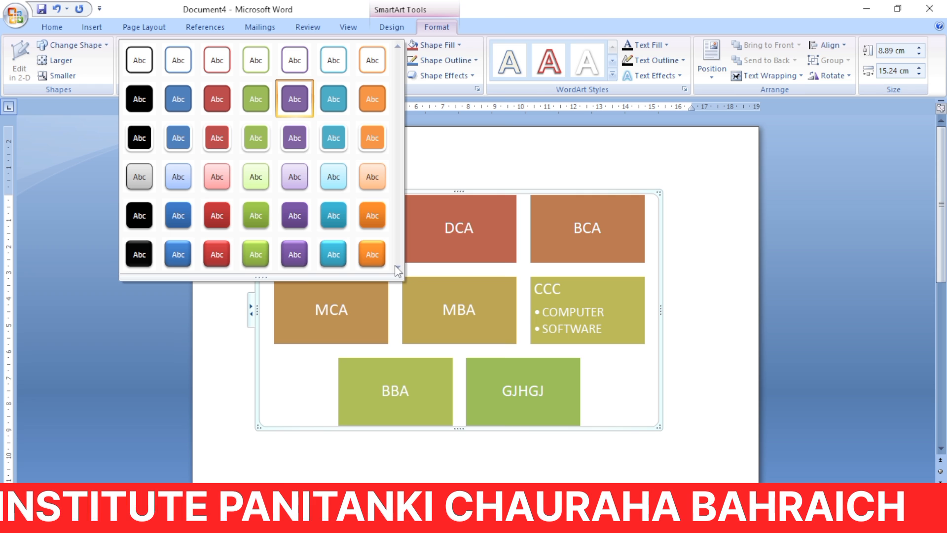
{"action": "left_click", "coordinate": [372, 254]}
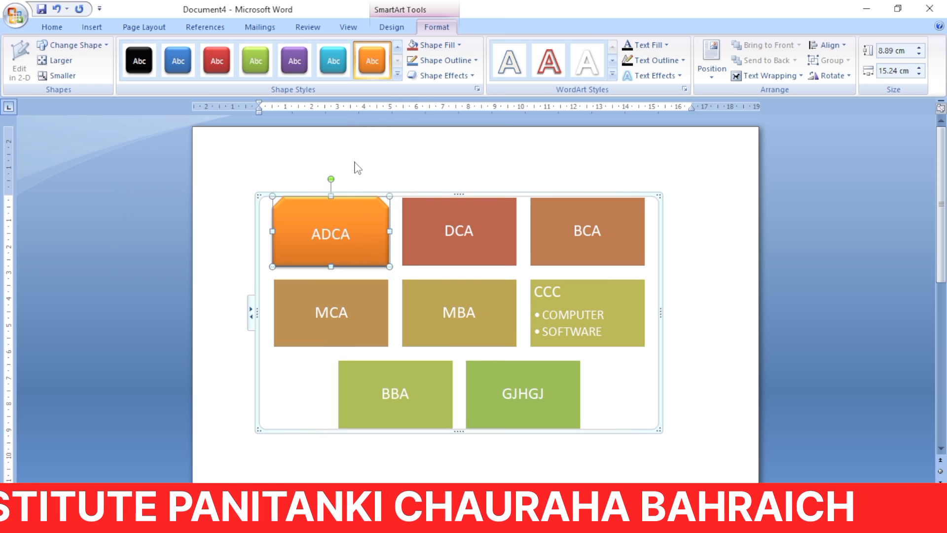
Fill the ADCA shape with a pure bright blue picked from the additional standard colors.
{"action": "left_click", "coordinate": [459, 45]}
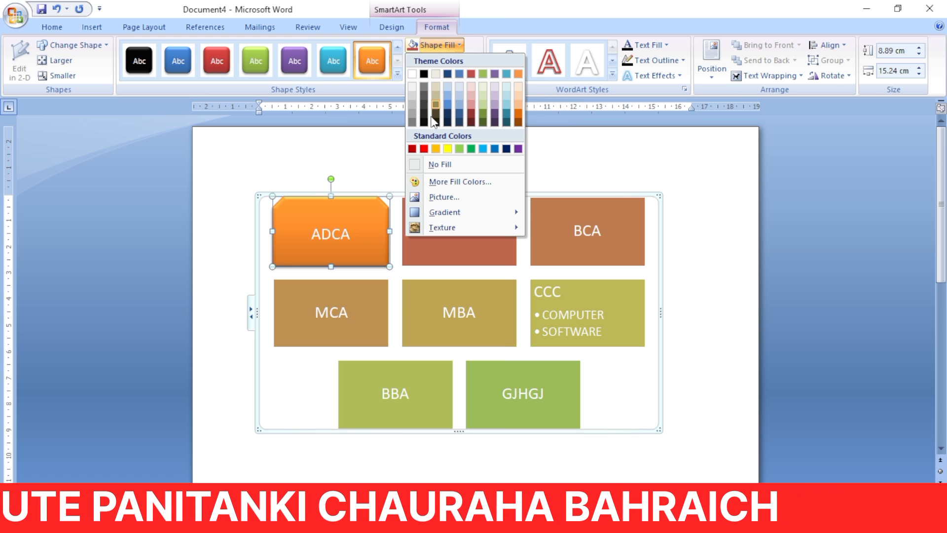
{"action": "left_click", "coordinate": [437, 182]}
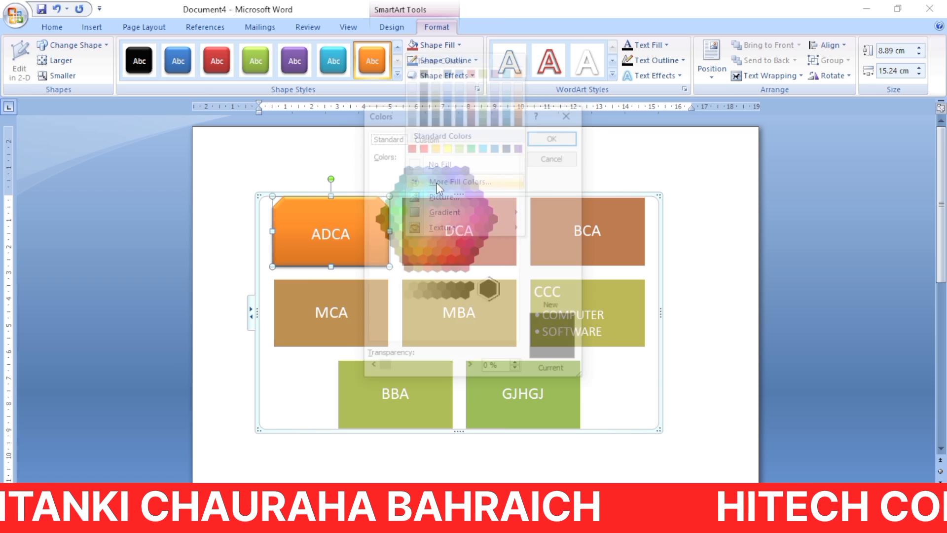
{"action": "left_click", "coordinate": [447, 187]}
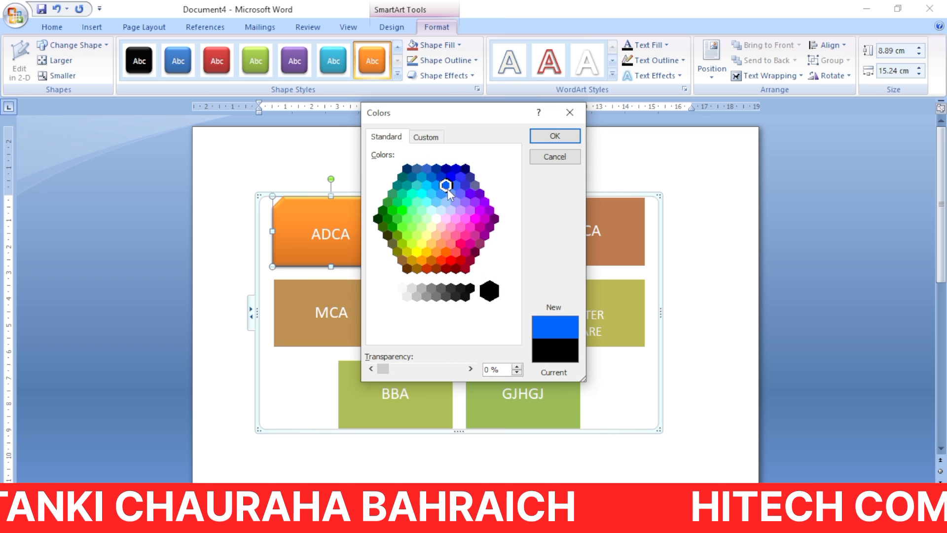
{"action": "double_click", "coordinate": [455, 178]}
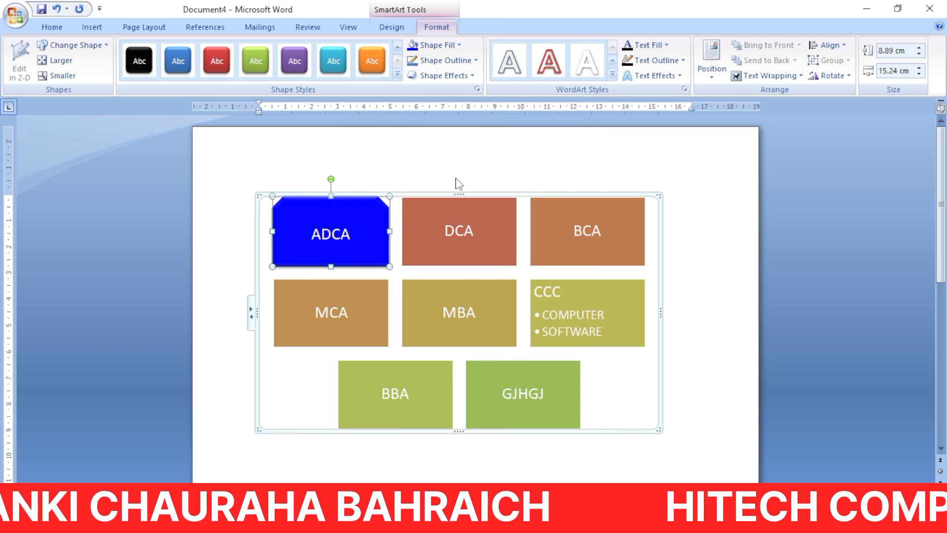
Fill the ADCA shape with the picture Screenshot (2) from the Screenshots folder in Pictures.
{"action": "left_click", "coordinate": [460, 45]}
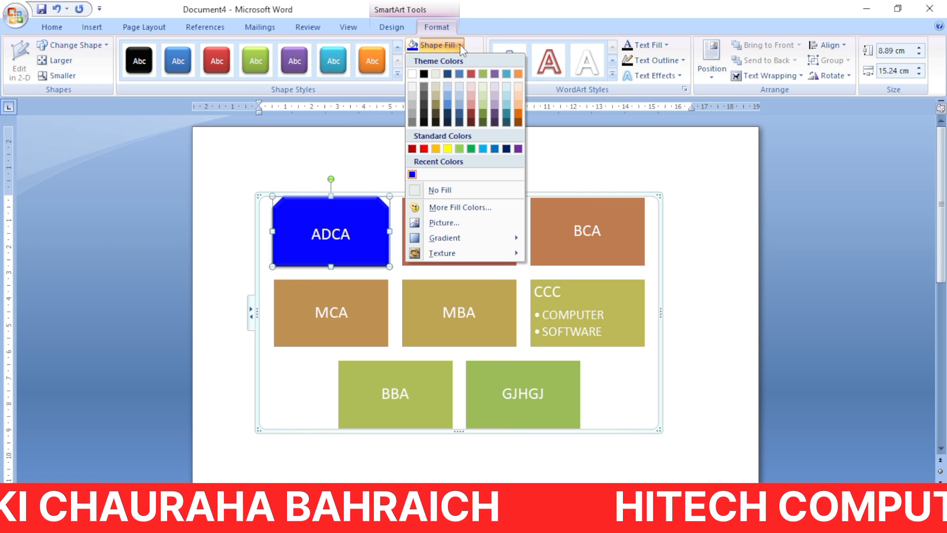
{"action": "left_click", "coordinate": [438, 223]}
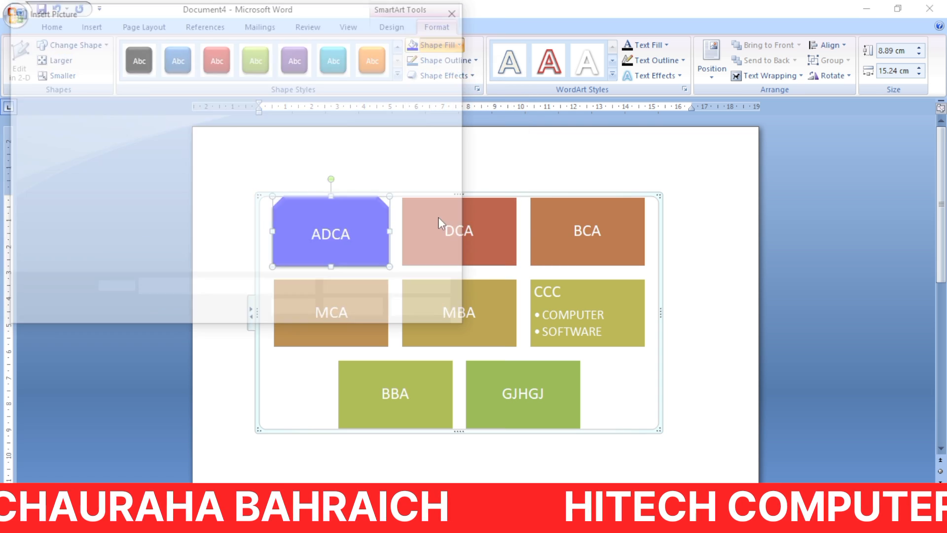
{"action": "double_click", "coordinate": [332, 129]}
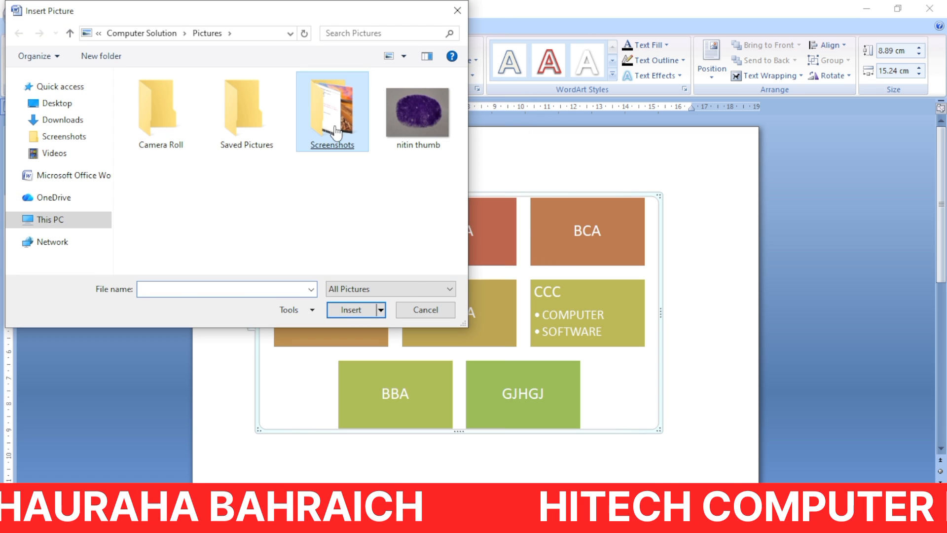
{"action": "left_click", "coordinate": [243, 114]}
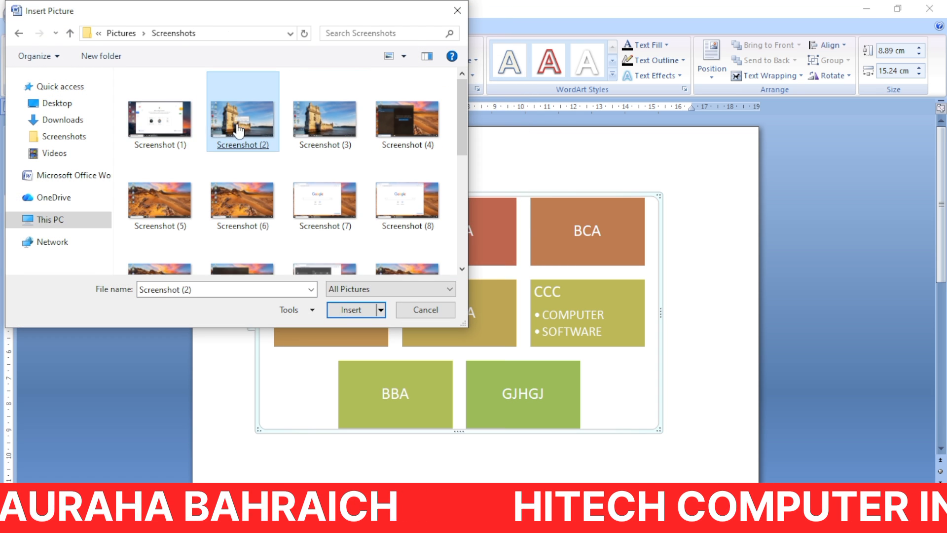
{"action": "left_click", "coordinate": [351, 309]}
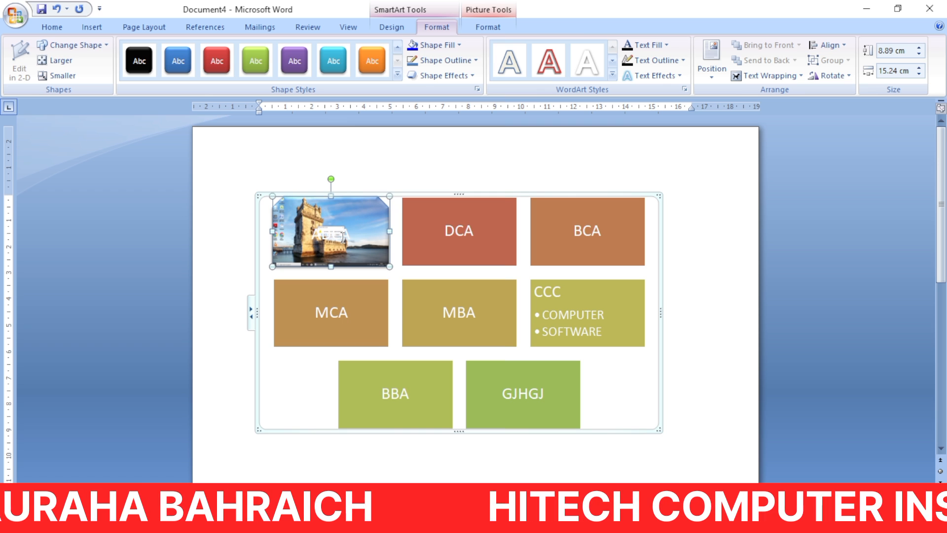
Fill the ADCA shape with the blue diagonal Dark Variations gradient that darkens toward the upper-right corner.
{"action": "left_click", "coordinate": [458, 45]}
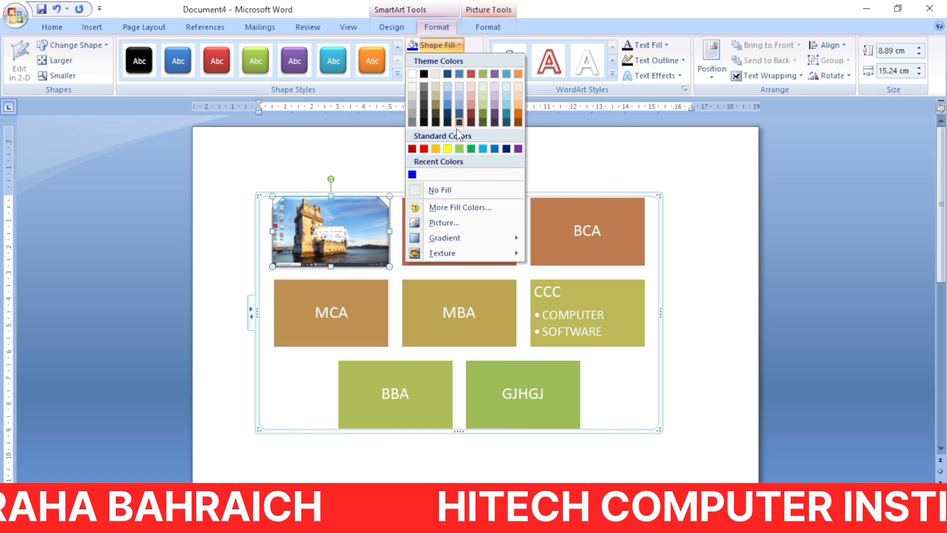
{"action": "mouse_move", "coordinate": [443, 242]}
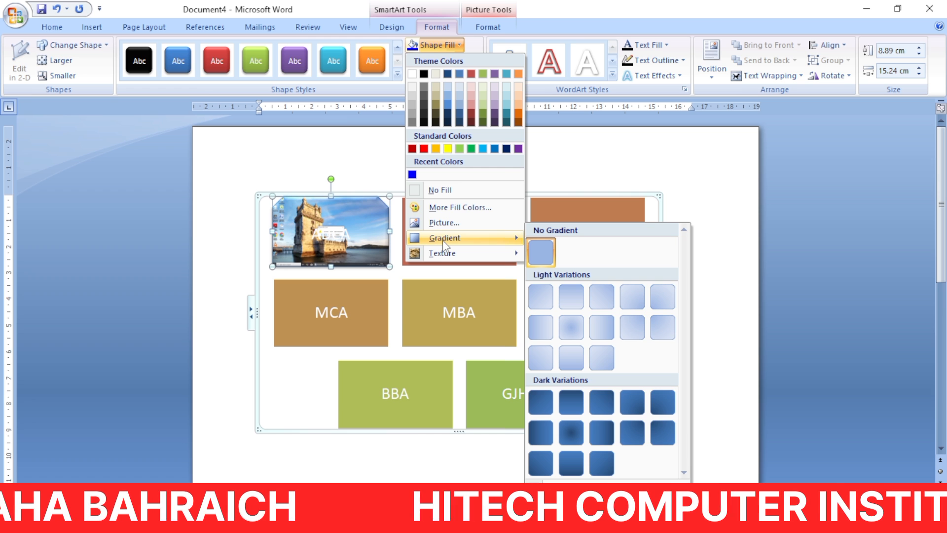
{"action": "left_click", "coordinate": [599, 399]}
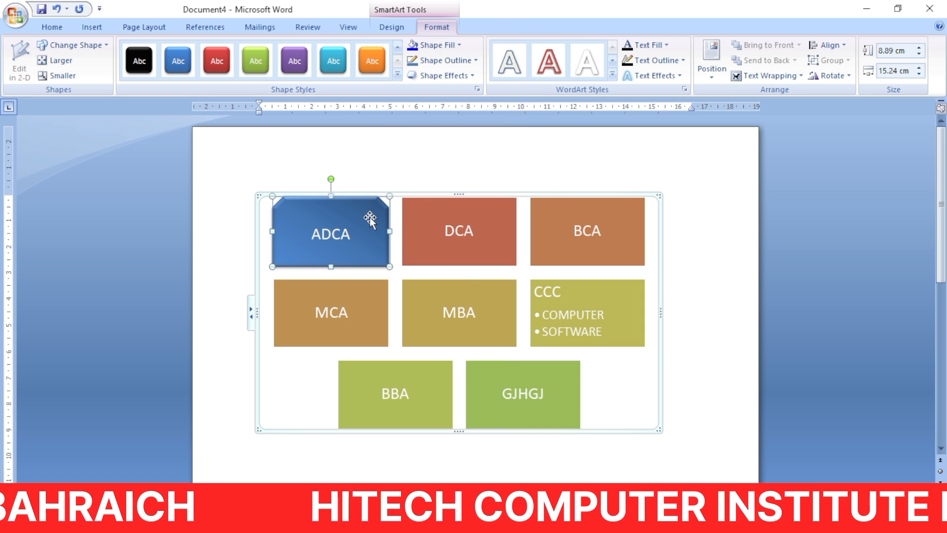
Fill the ADCA shape with the green marble texture.
{"action": "left_click", "coordinate": [459, 45]}
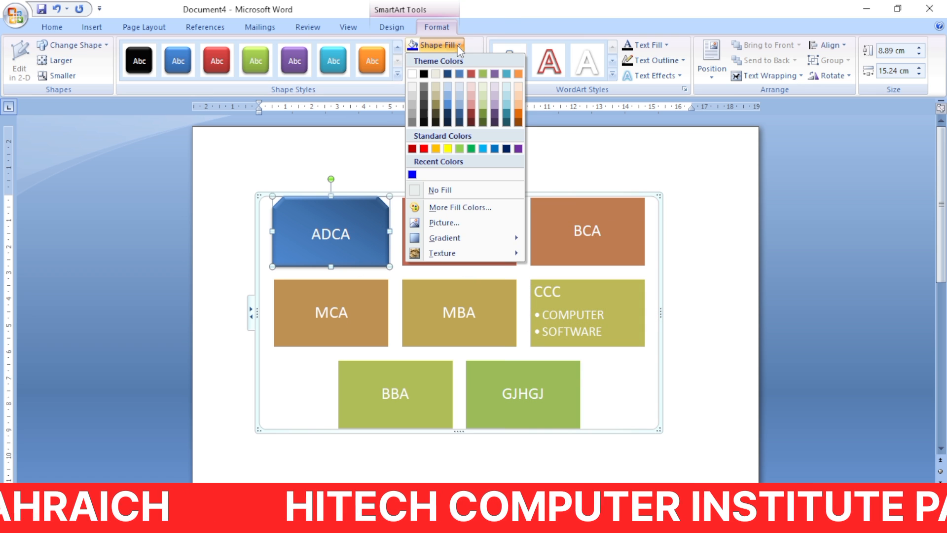
{"action": "mouse_move", "coordinate": [440, 262]}
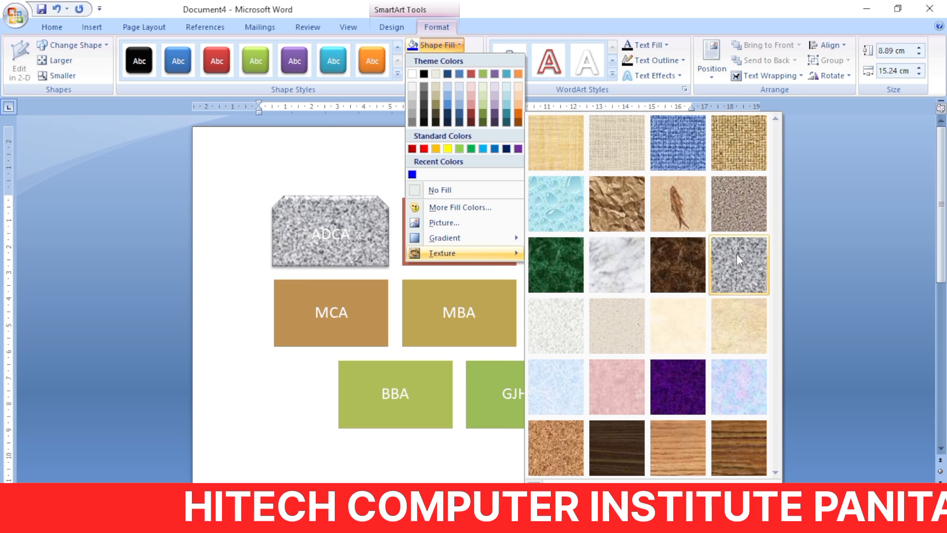
{"action": "left_click", "coordinate": [553, 263]}
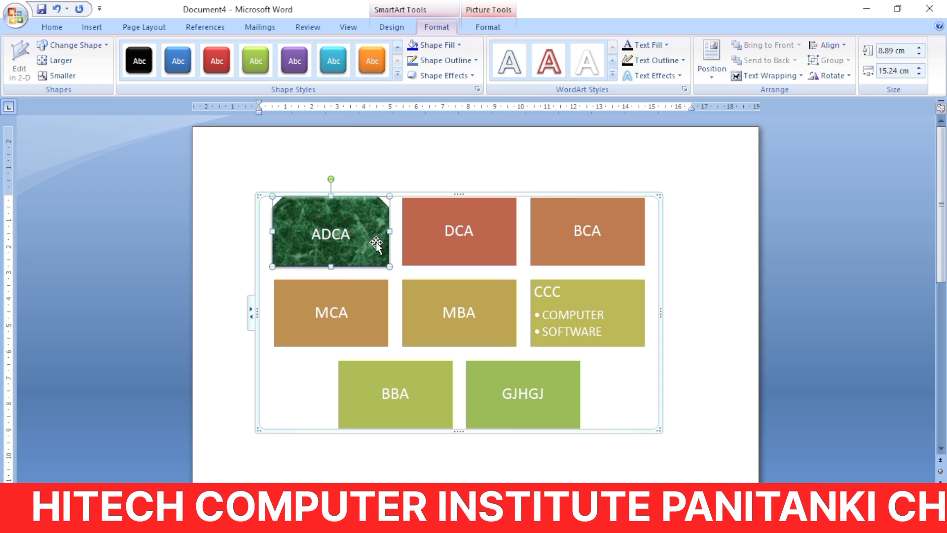
Set the ADCA shape to have no outline.
{"action": "left_click", "coordinate": [471, 62]}
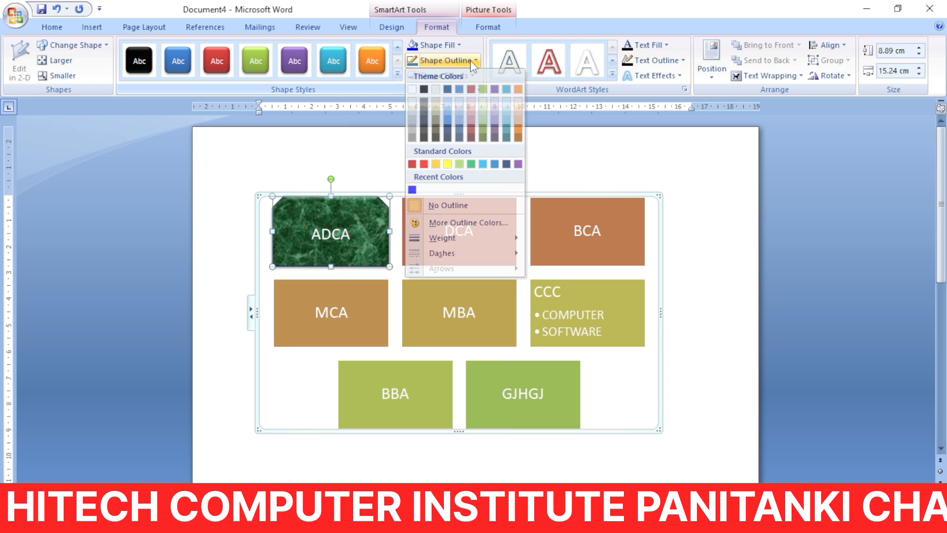
{"action": "left_click", "coordinate": [471, 61]}
{"action": "left_click", "coordinate": [471, 62]}
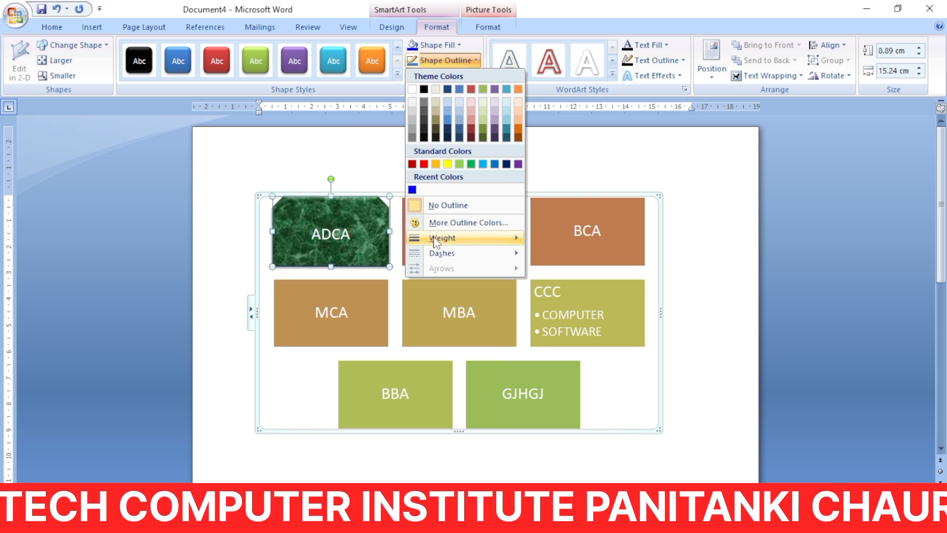
{"action": "left_click", "coordinate": [439, 207]}
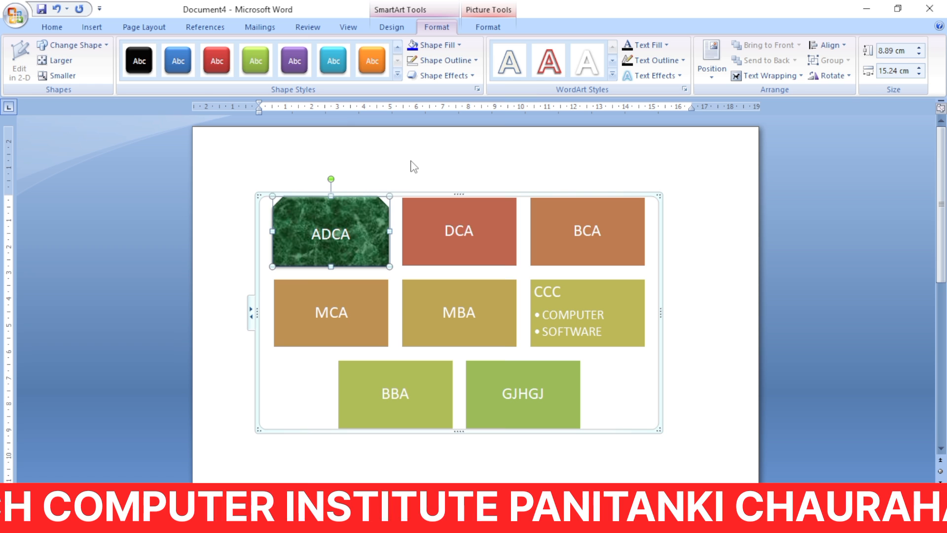
Give the ADCA shape a medium sky-blue outline picked from the additional standard colors, with 0% transparency.
{"action": "left_click", "coordinate": [469, 66]}
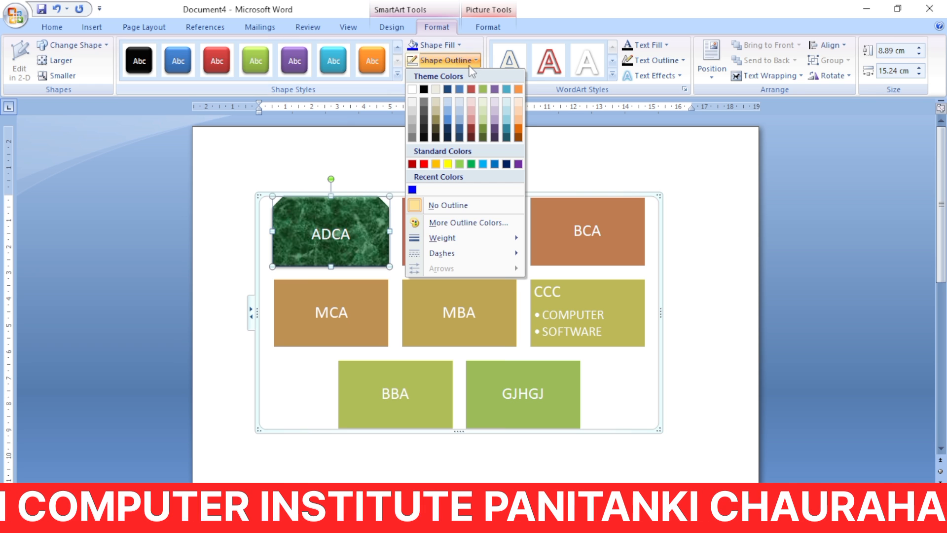
{"action": "left_click", "coordinate": [436, 224]}
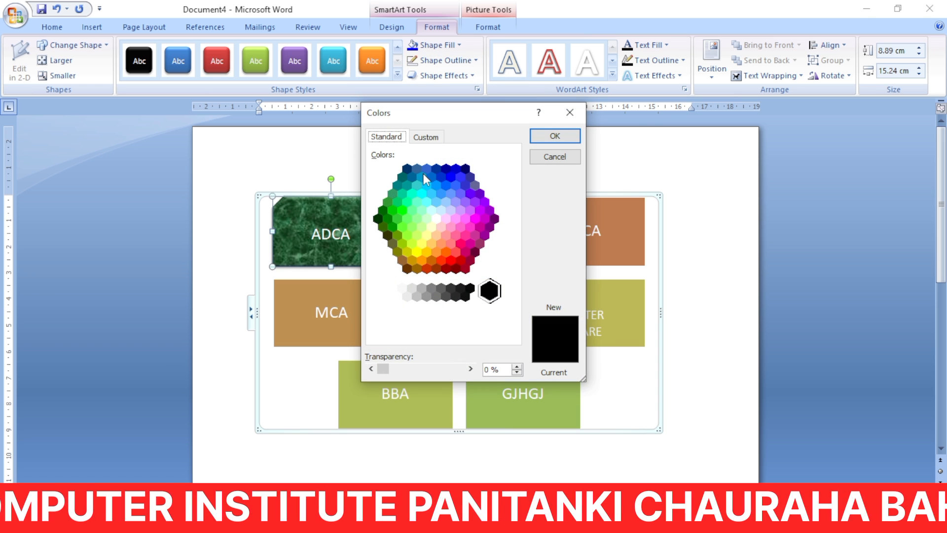
{"action": "left_click", "coordinate": [421, 179]}
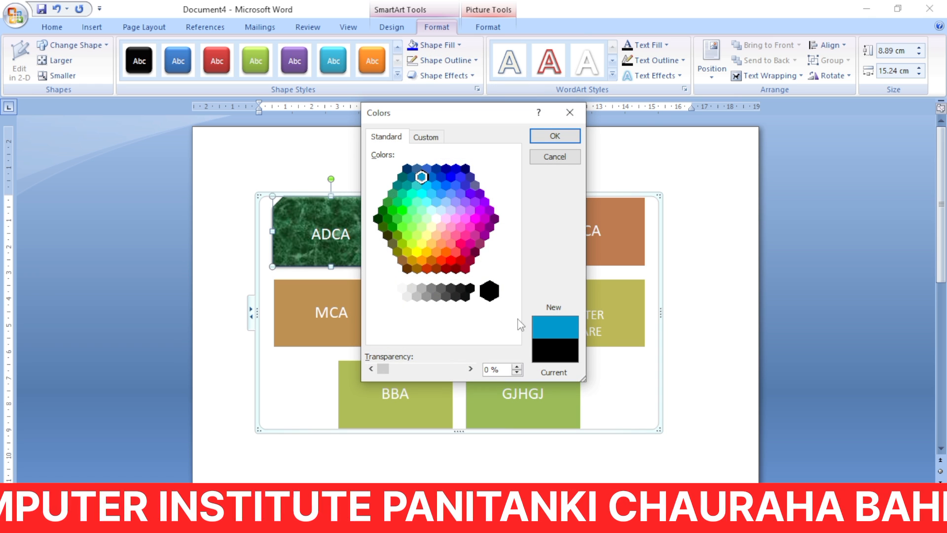
{"action": "left_click", "coordinate": [541, 140]}
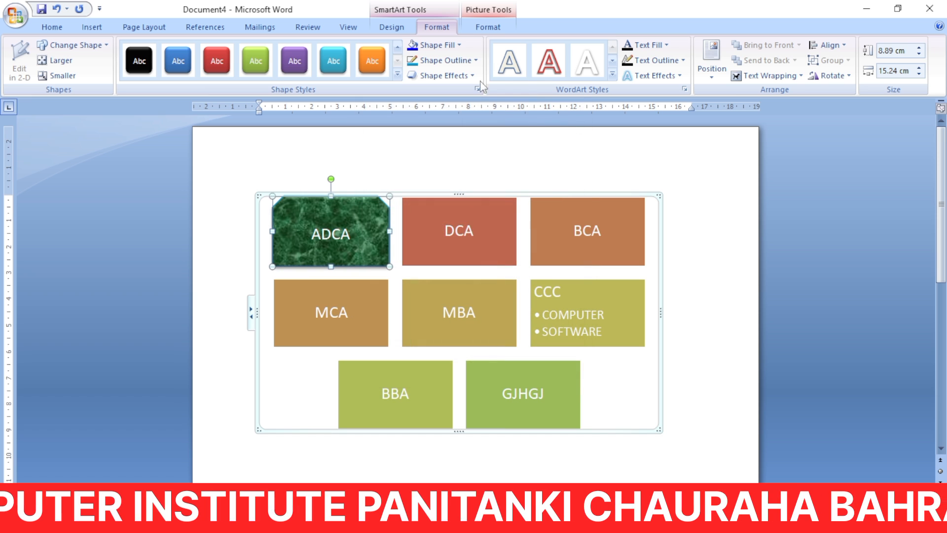
Set the ADCA shape's outline weight to 6 pt and its color to the standard yellow.
{"action": "left_click", "coordinate": [467, 61]}
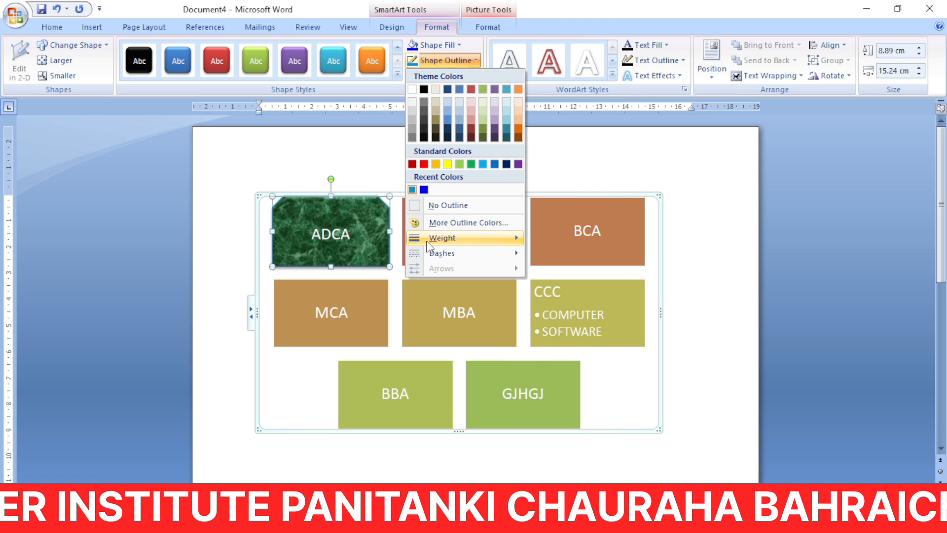
{"action": "mouse_move", "coordinate": [428, 243]}
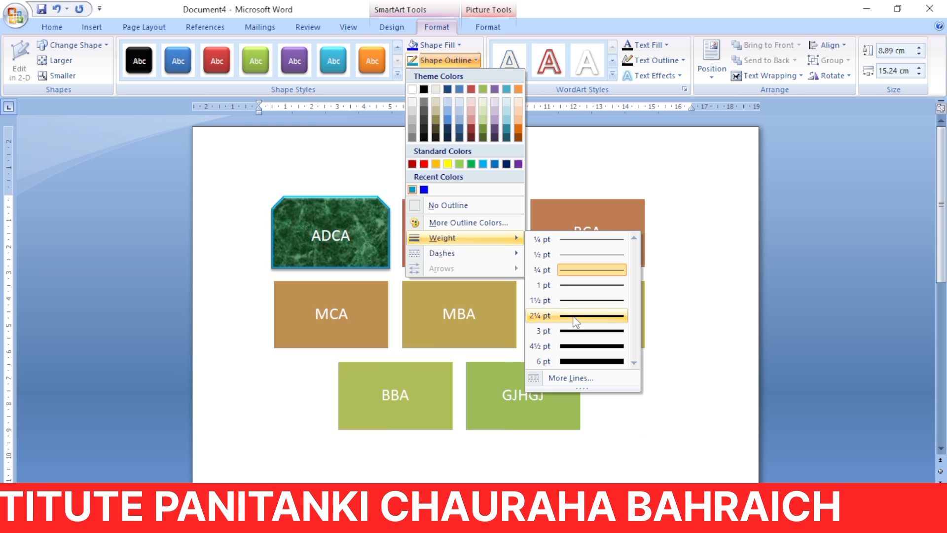
{"action": "left_click", "coordinate": [581, 362]}
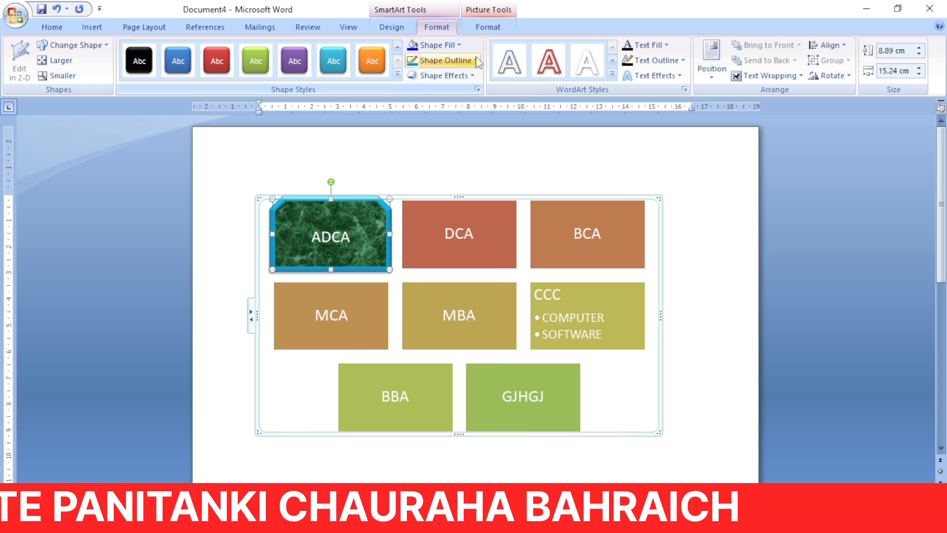
{"action": "left_click", "coordinate": [477, 61]}
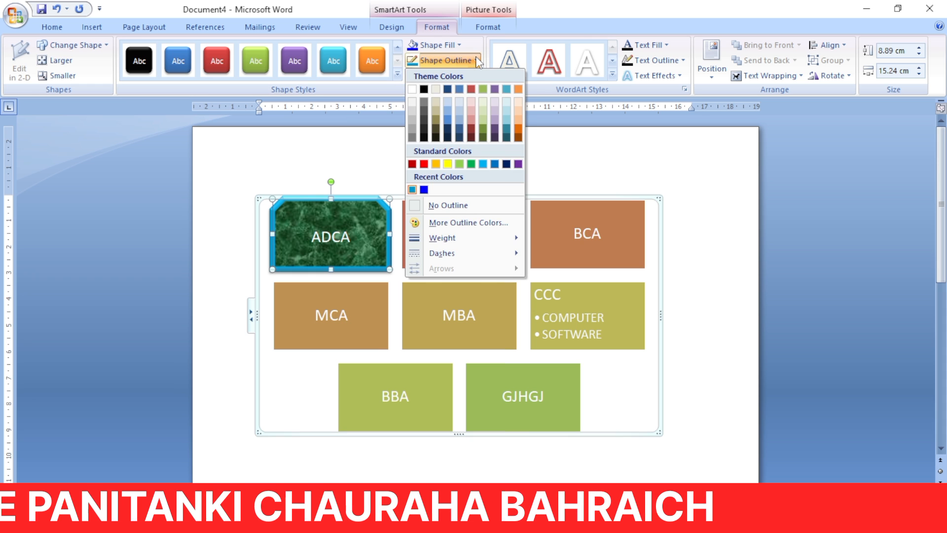
{"action": "left_click", "coordinate": [447, 164]}
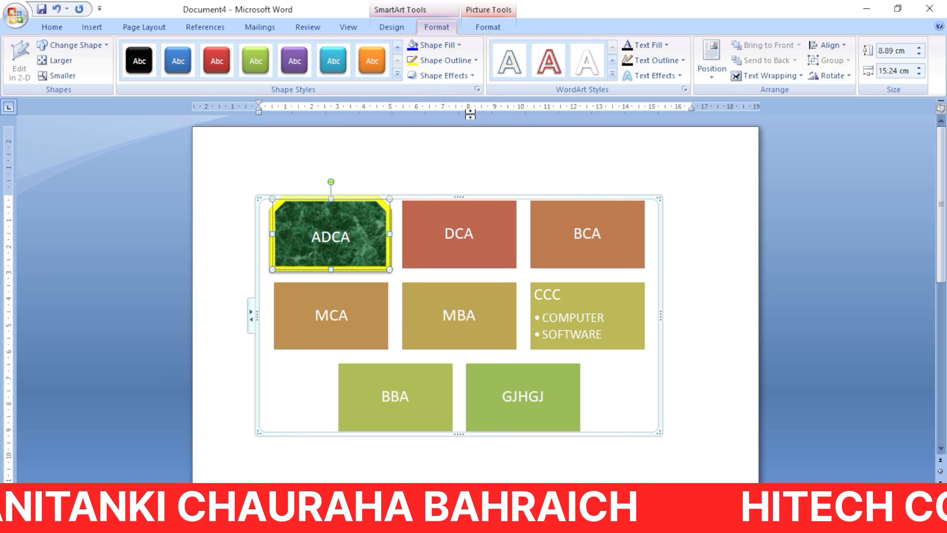
Try the fine dotted dash style on the ADCA outline, and set it back to a solid line.
{"action": "left_click", "coordinate": [476, 60]}
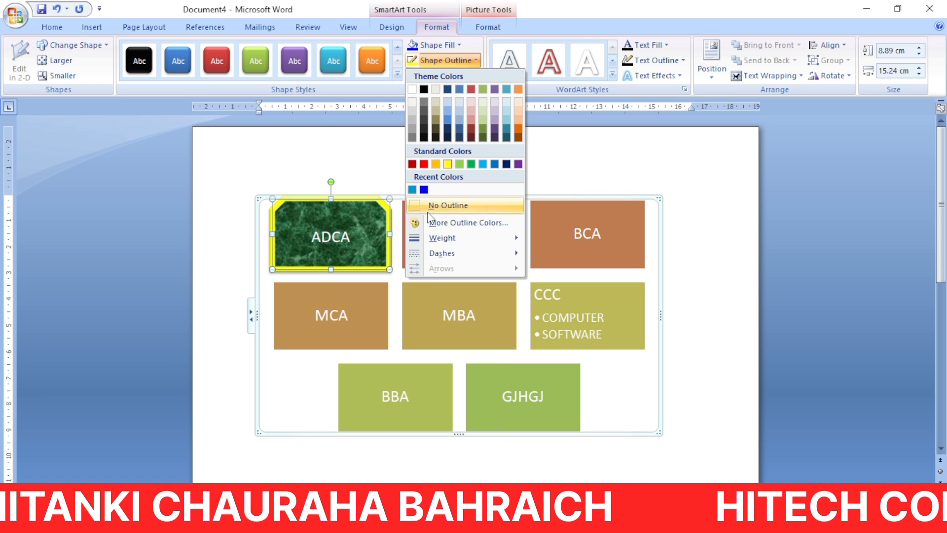
{"action": "mouse_move", "coordinate": [431, 259]}
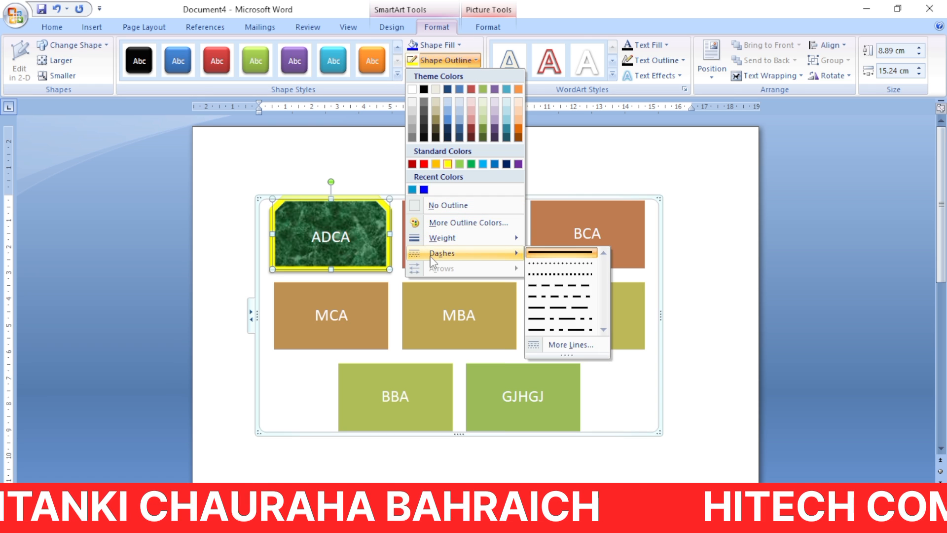
{"action": "left_click", "coordinate": [549, 265]}
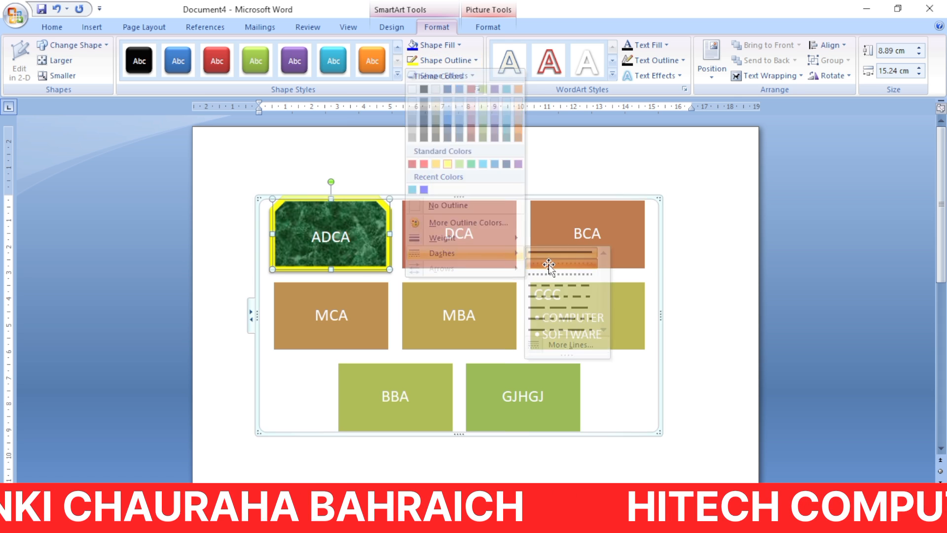
{"action": "left_click", "coordinate": [476, 59]}
{"action": "mouse_move", "coordinate": [444, 253]}
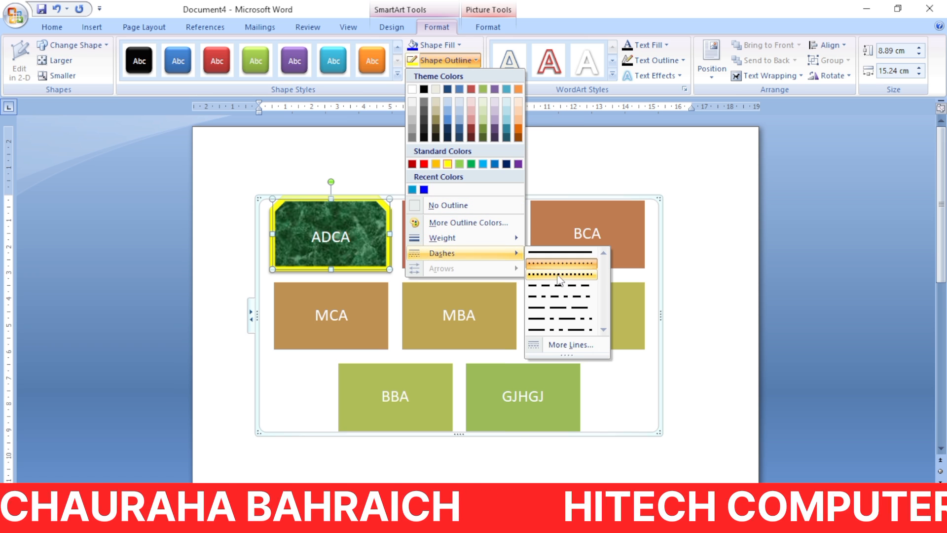
{"action": "left_click", "coordinate": [549, 249]}
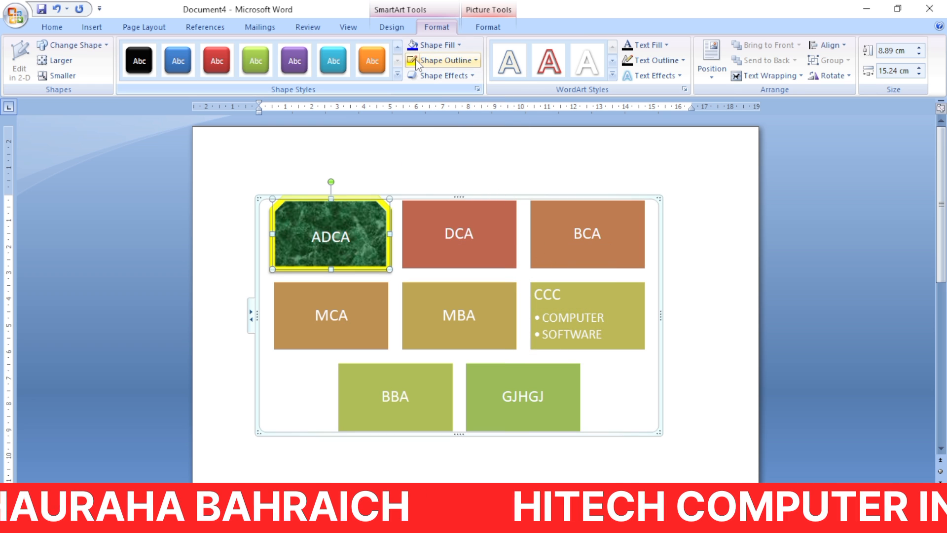
Apply the Preset 9 shape effect, the first preset in the third row, to the ADCA shape.
{"action": "left_click", "coordinate": [472, 76]}
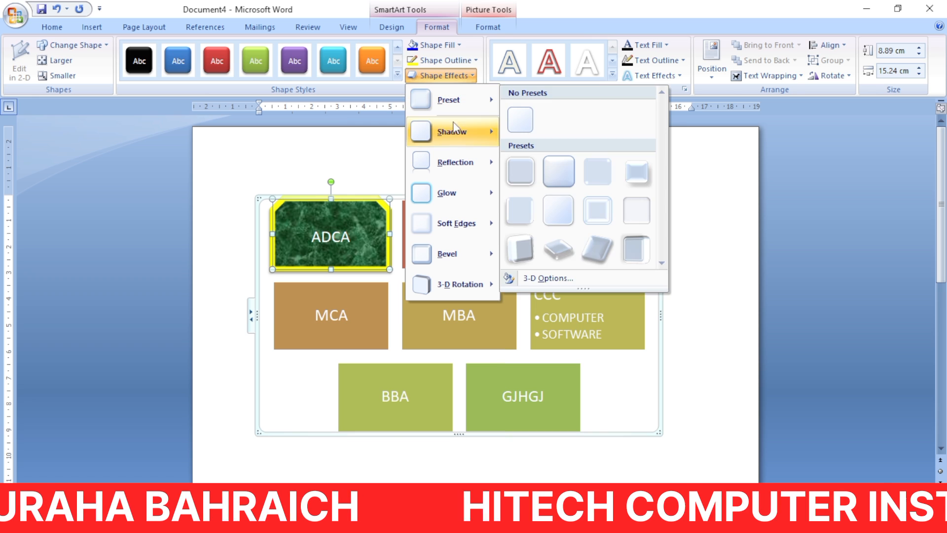
{"action": "mouse_move", "coordinate": [446, 166]}
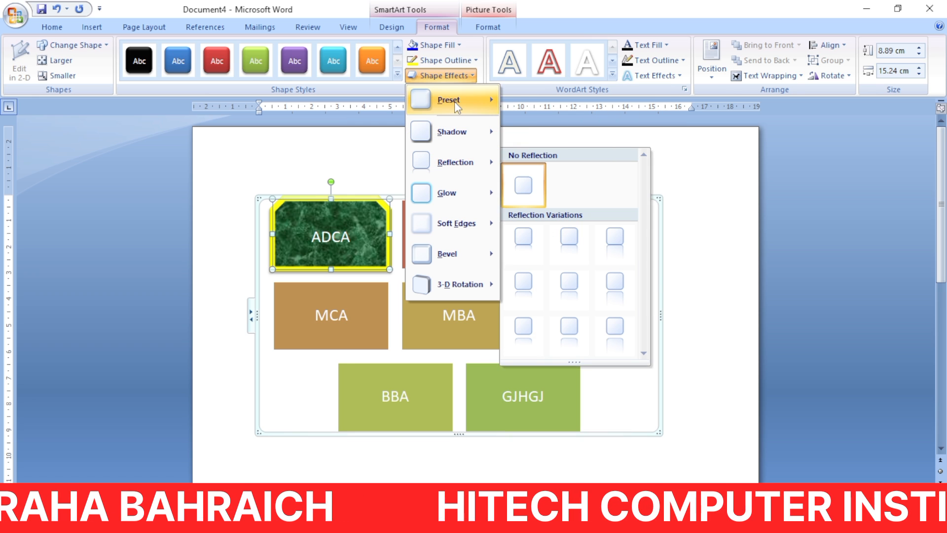
{"action": "mouse_move", "coordinate": [454, 102]}
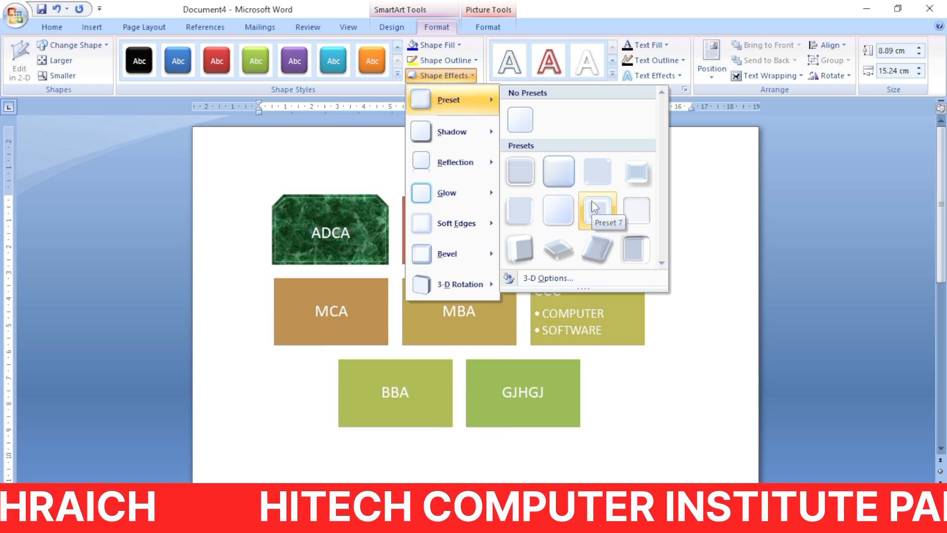
{"action": "left_click", "coordinate": [520, 249]}
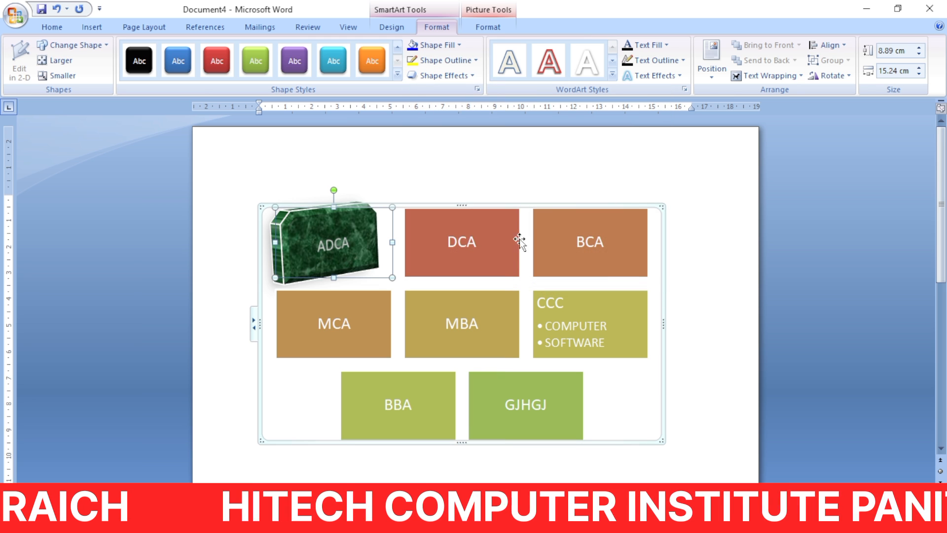
Give the ADCA shape the top-center Inner shadow and the middle reflection variation of the first row.
{"action": "left_click", "coordinate": [466, 75]}
{"action": "mouse_move", "coordinate": [452, 142]}
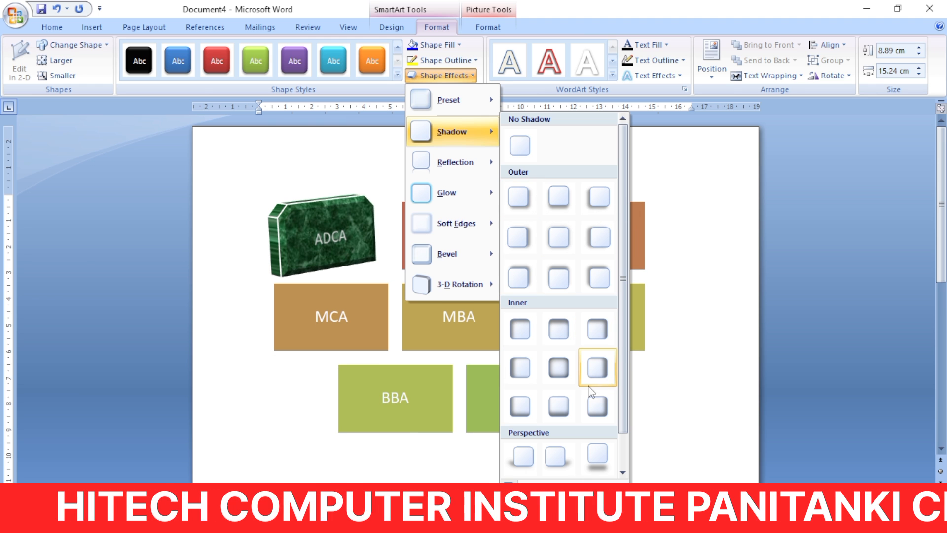
{"action": "left_click", "coordinate": [559, 331]}
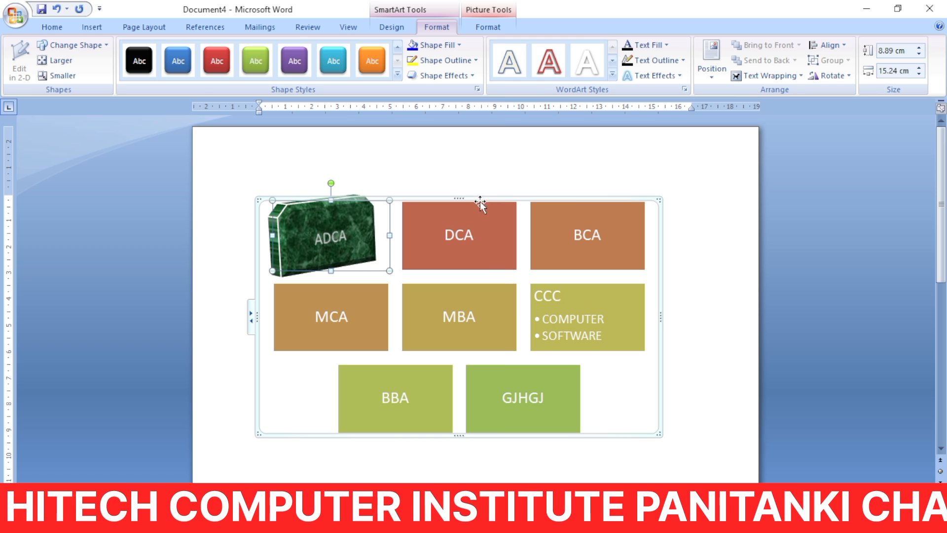
{"action": "left_click", "coordinate": [463, 78]}
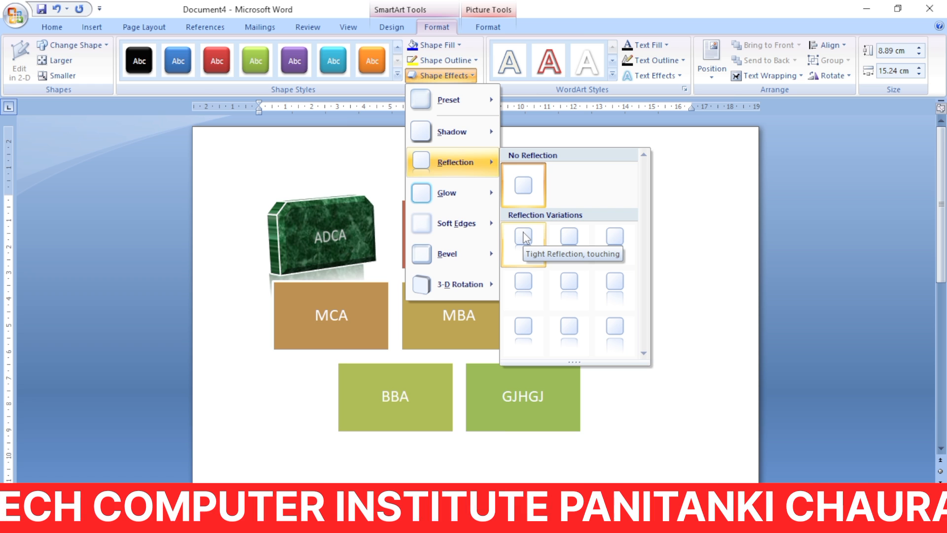
{"action": "left_click", "coordinate": [576, 243]}
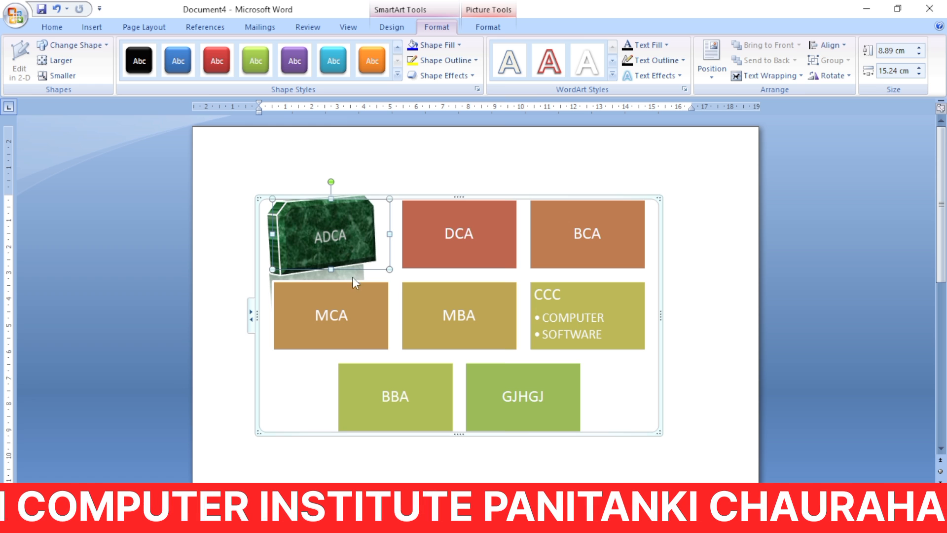
Give the ADCA shape the red Accent color 2, 8 pt glow and 5 Point soft edges.
{"action": "left_click", "coordinate": [470, 80]}
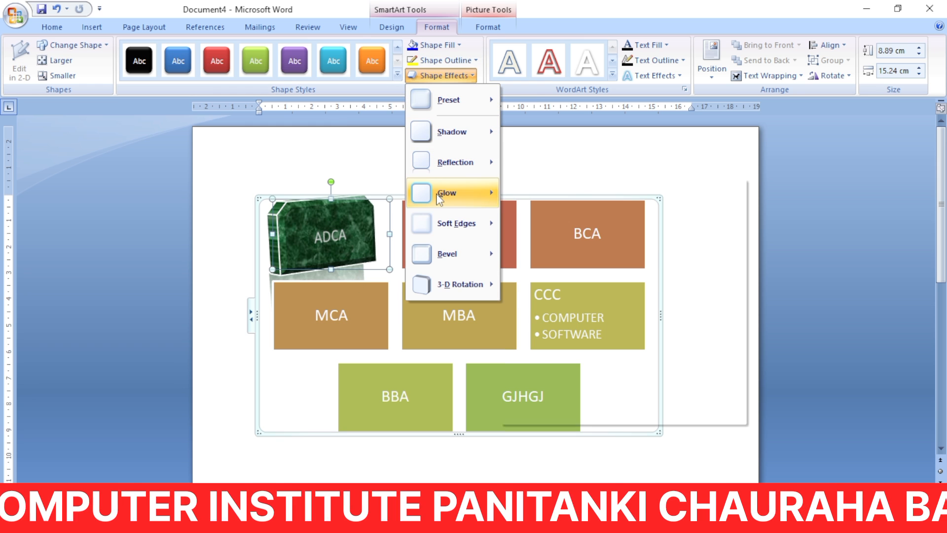
{"action": "mouse_move", "coordinate": [439, 194]}
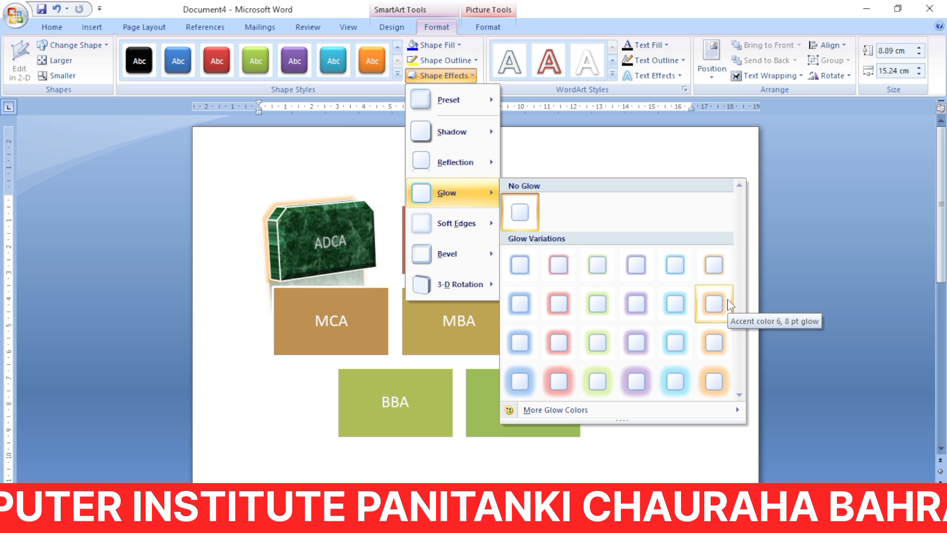
{"action": "left_click", "coordinate": [548, 304]}
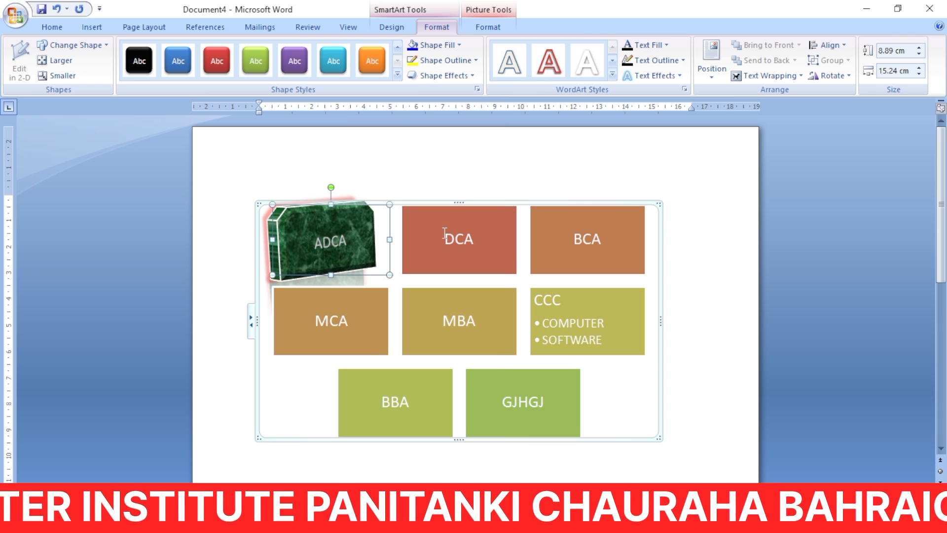
{"action": "left_click", "coordinate": [464, 76]}
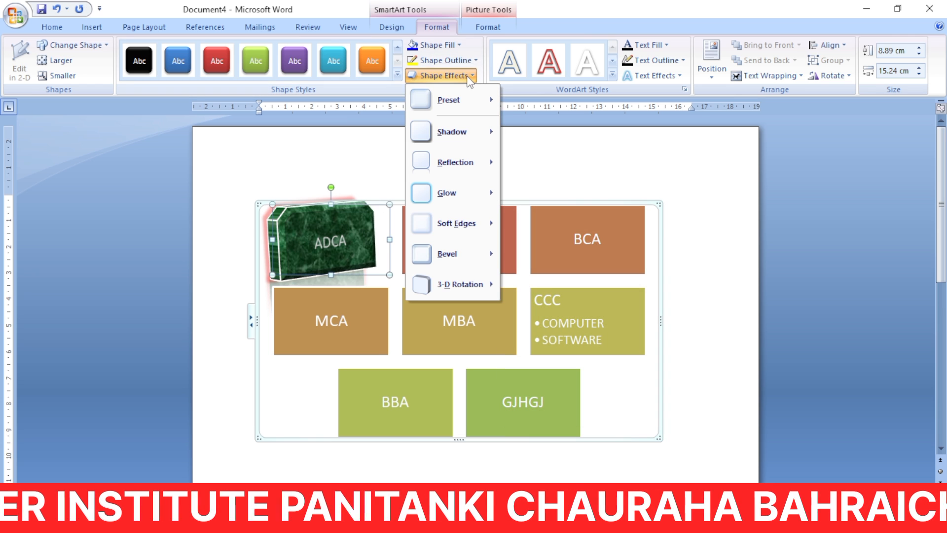
{"action": "mouse_move", "coordinate": [443, 237]}
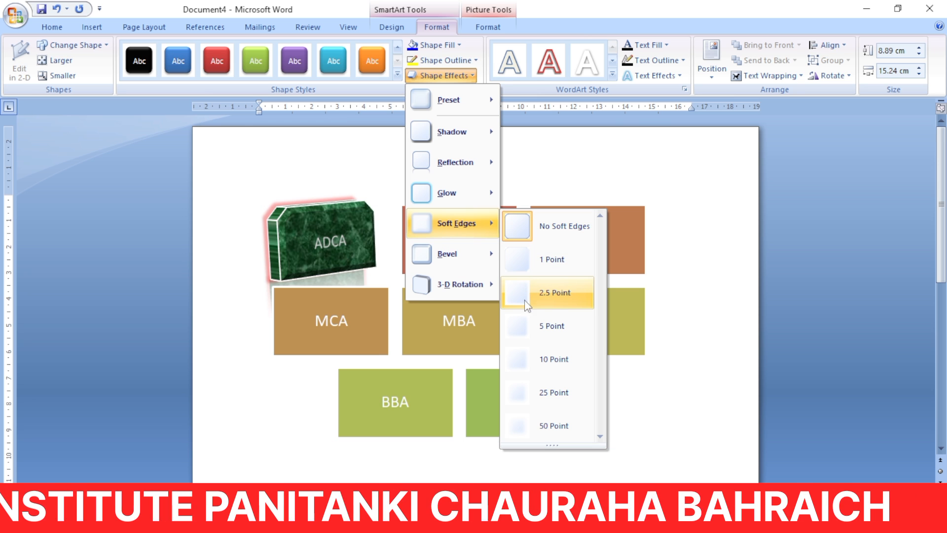
{"action": "left_click", "coordinate": [523, 326]}
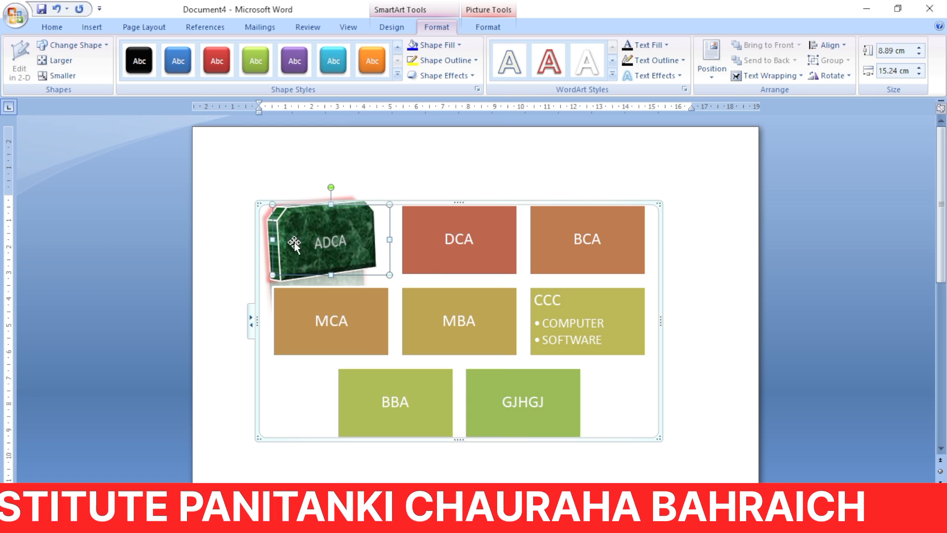
Apply the Slope bevel, the fourth one in the second row, to the ADCA shape.
{"action": "left_click", "coordinate": [474, 77]}
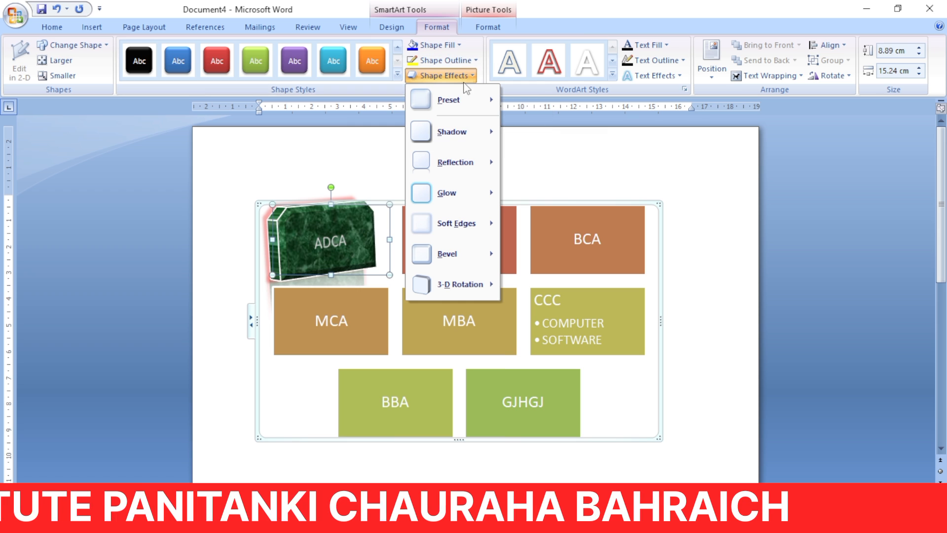
{"action": "mouse_move", "coordinate": [436, 264]}
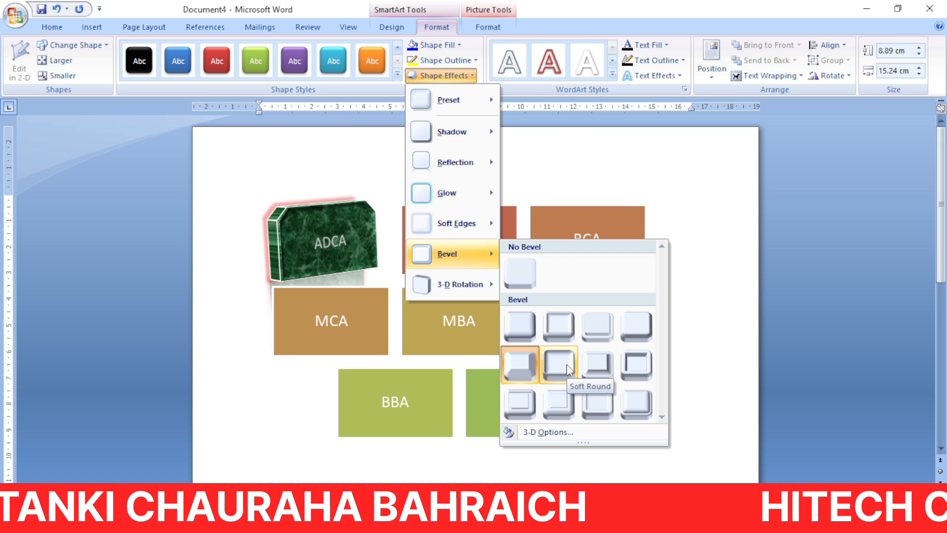
{"action": "left_click", "coordinate": [649, 362]}
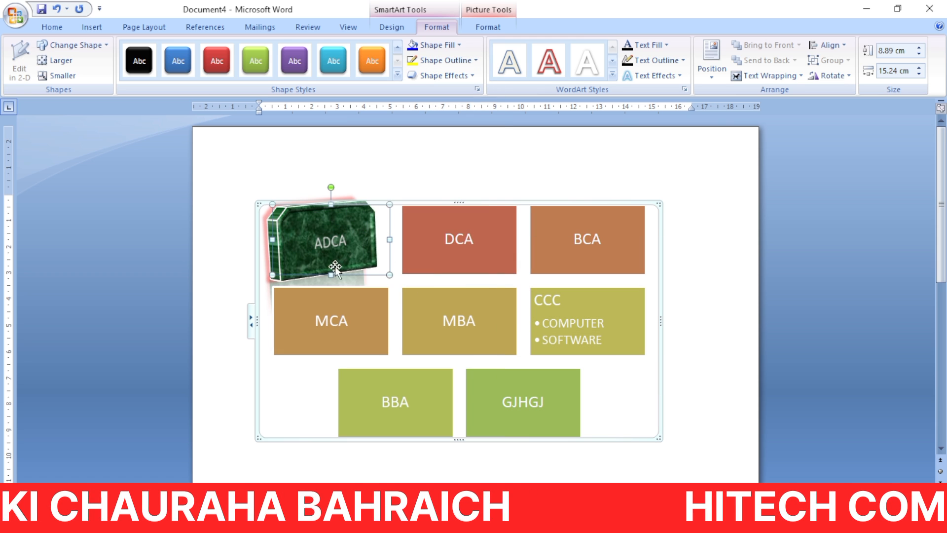
Give the ADCA shape a preset 3-D rotation.
{"action": "left_click", "coordinate": [472, 79]}
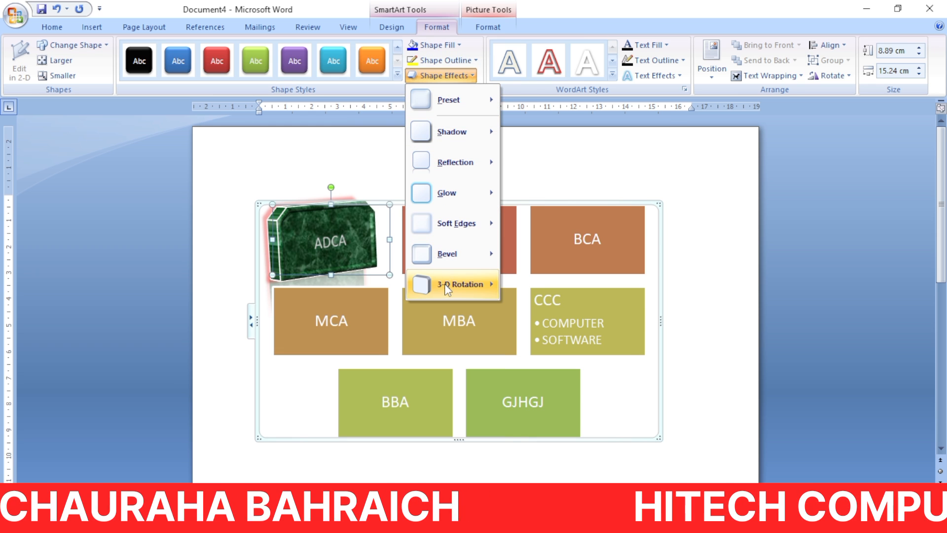
{"action": "mouse_move", "coordinate": [447, 289]}
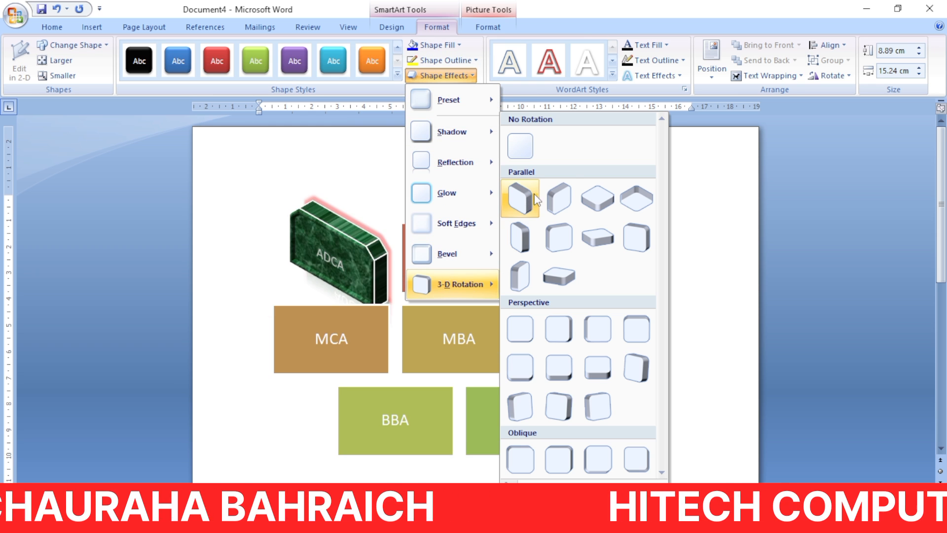